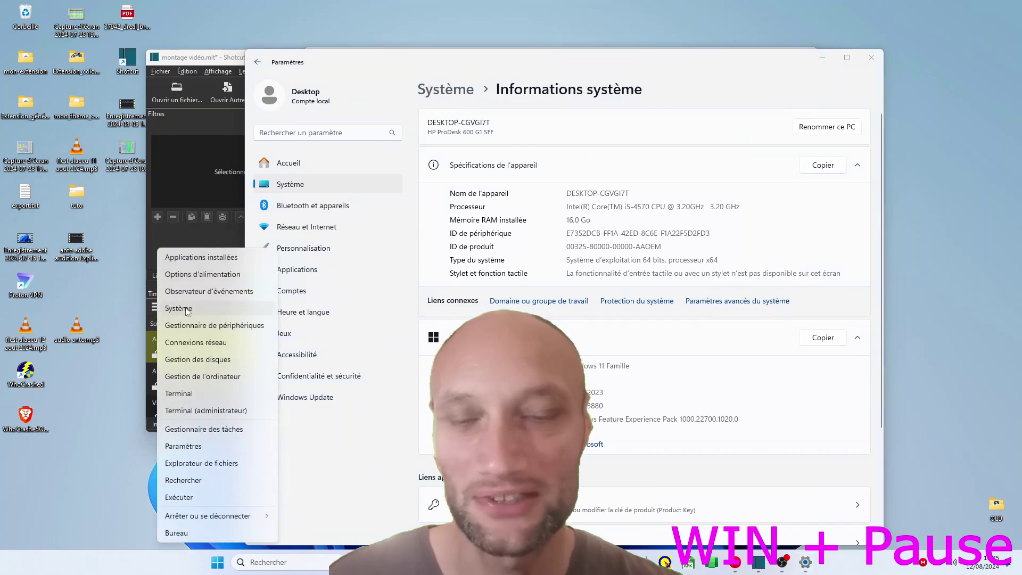
Dismiss the open system shortcut list and close the Paramètres window showing the system information.
{"action": "left_click", "coordinate": [677, 134]}
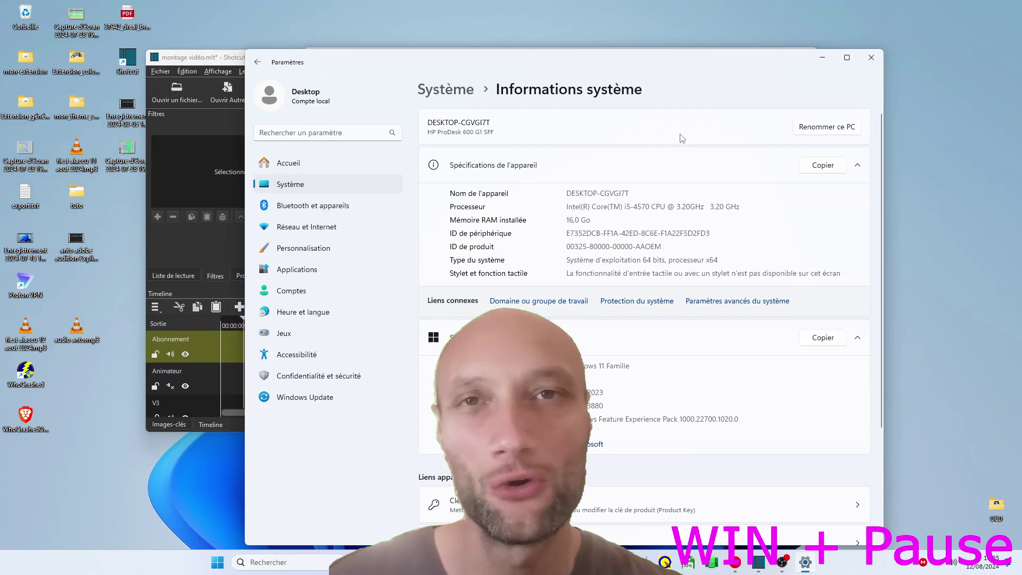
{"action": "left_click", "coordinate": [877, 62]}
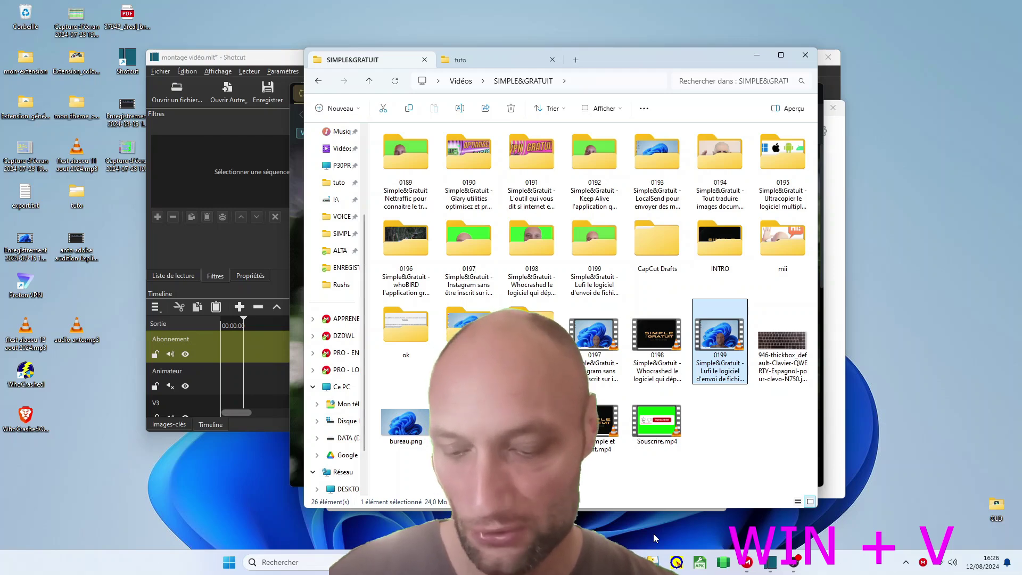
Look at the emoji section of the clipboard window, then activate the Presse-papiers history and close the window.
{"action": "key", "text": "super+v"}
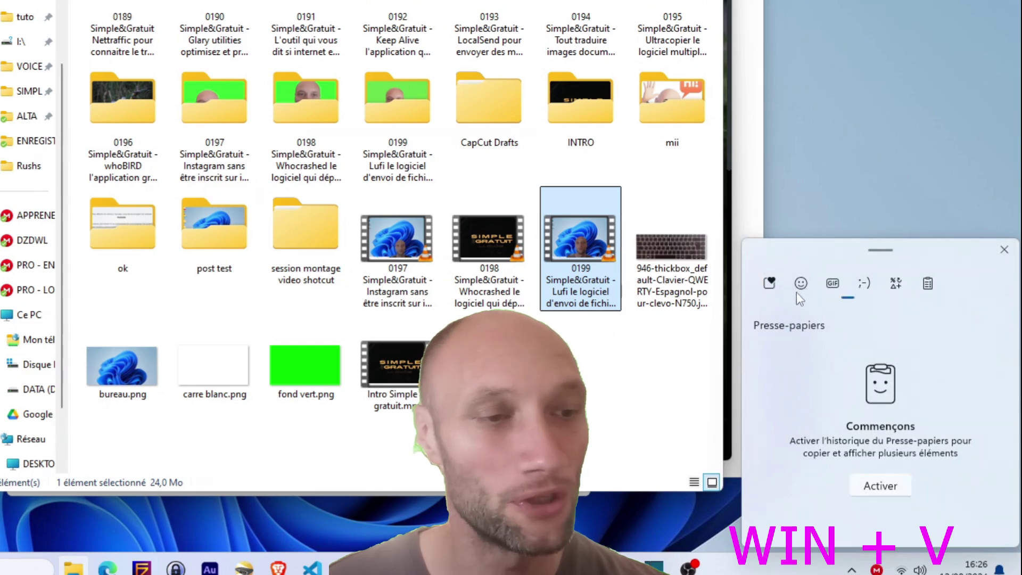
{"action": "left_click", "coordinate": [806, 282]}
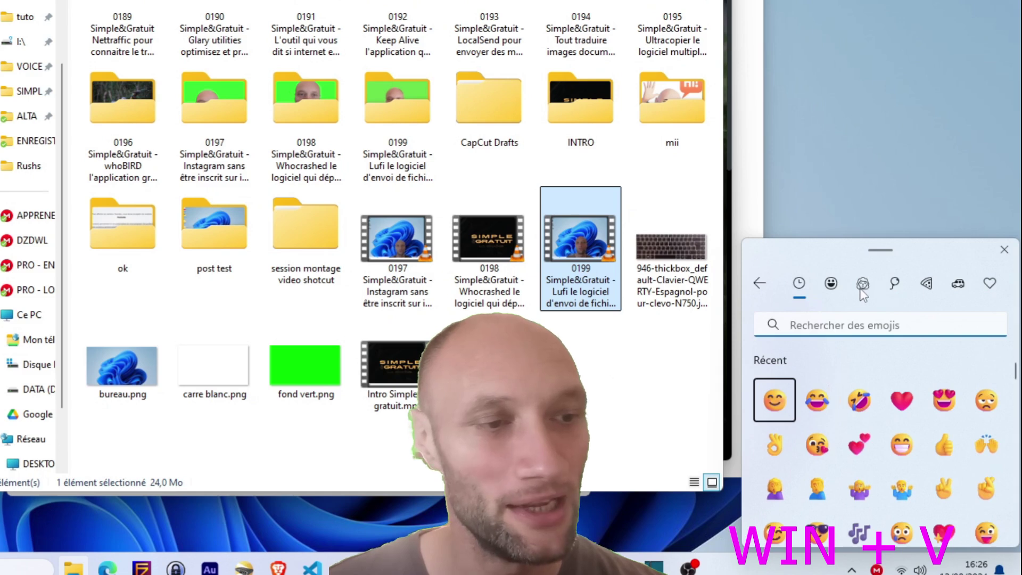
{"action": "left_click", "coordinate": [762, 286]}
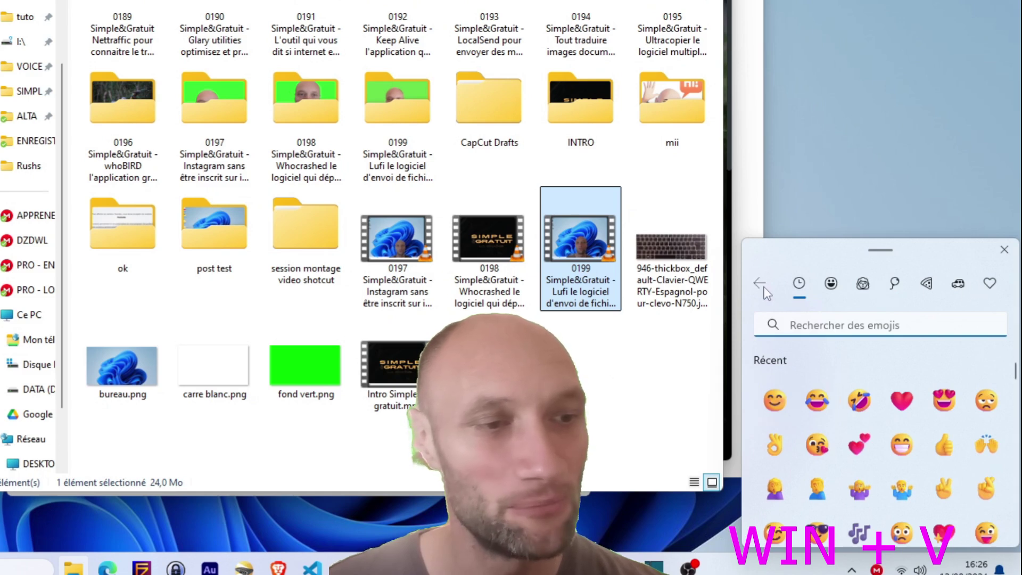
{"action": "left_click", "coordinate": [930, 290]}
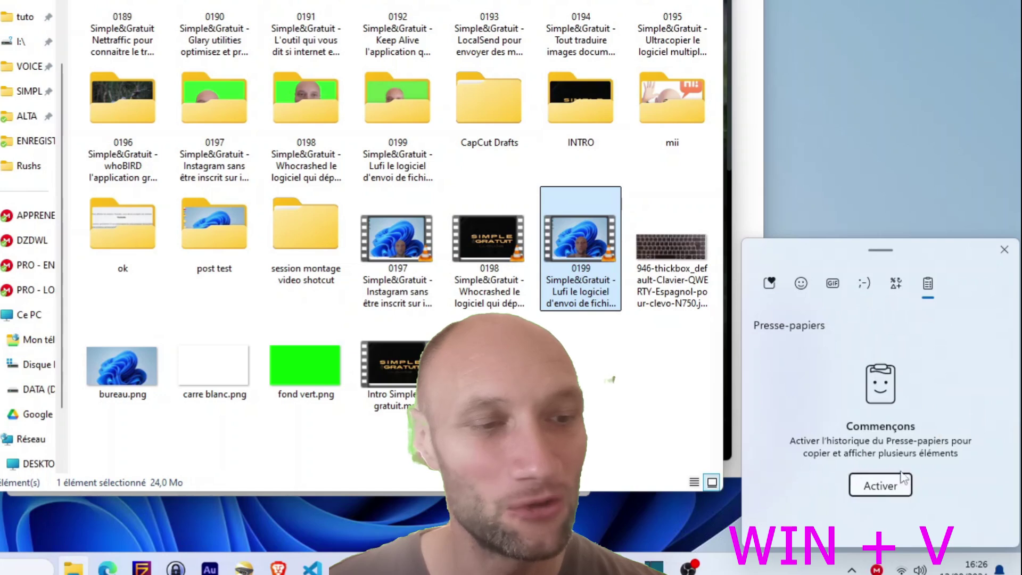
{"action": "left_click", "coordinate": [878, 489]}
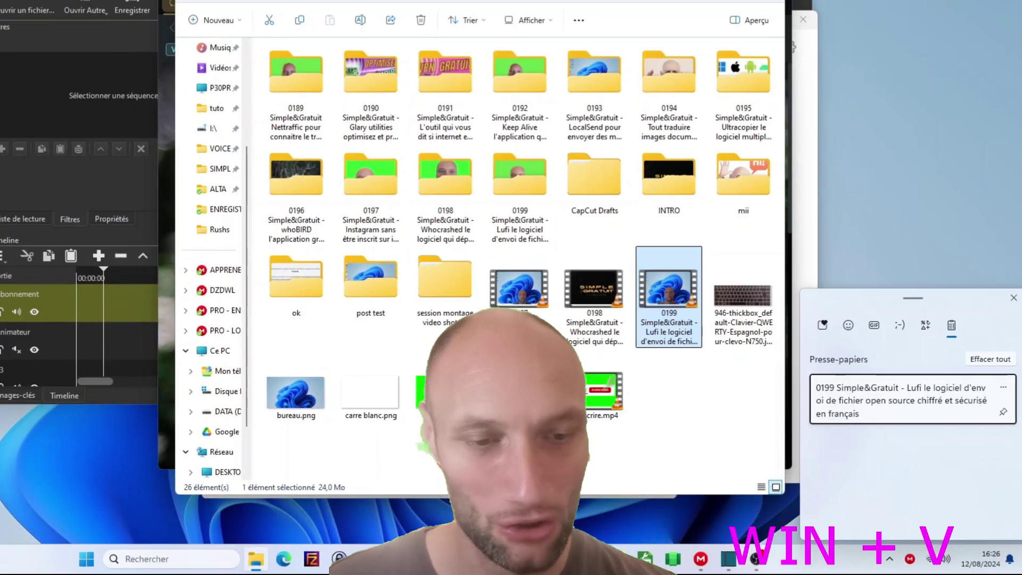
{"action": "left_click", "coordinate": [1014, 297]}
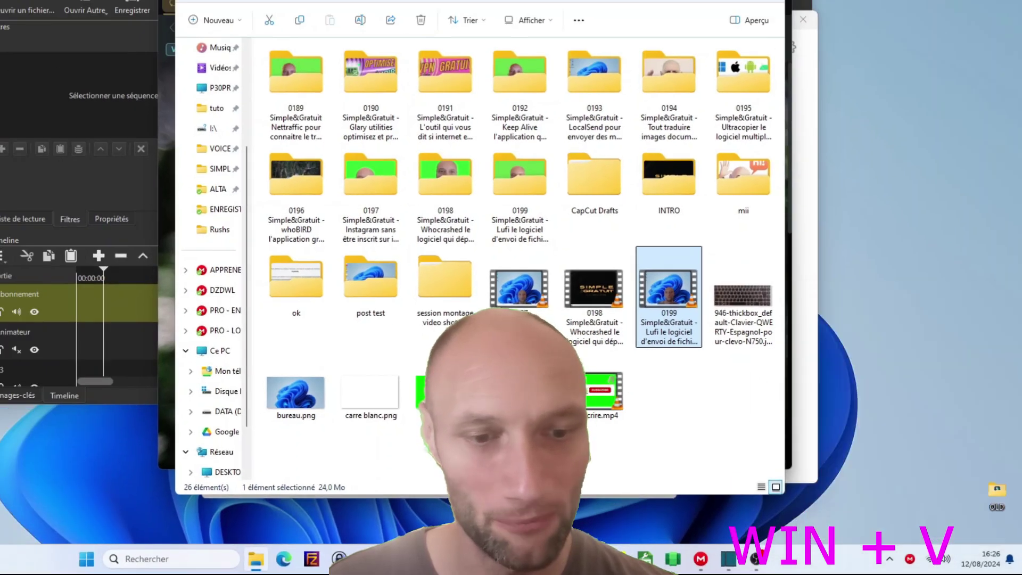
In Notepad, copy the line "Je suis fan de Simple&Gratuit" and paste it back over itself from the clipboard history.
{"action": "left_click", "coordinate": [532, 559]}
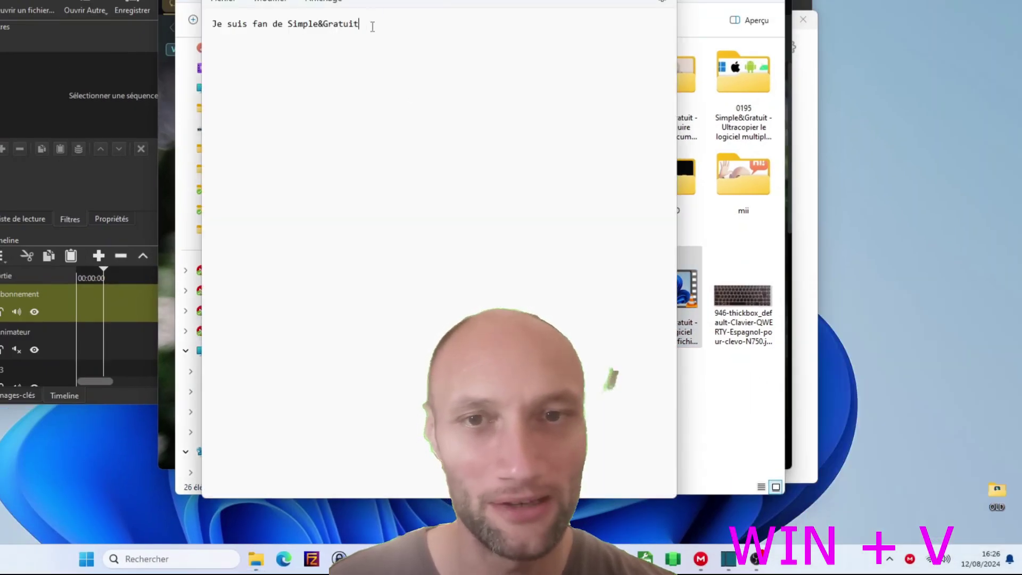
{"action": "left_click_drag", "start_coordinate": [372, 24], "coordinate": [202, 23]}
{"action": "right_click", "coordinate": [313, 26]}
{"action": "left_click", "coordinate": [355, 93]}
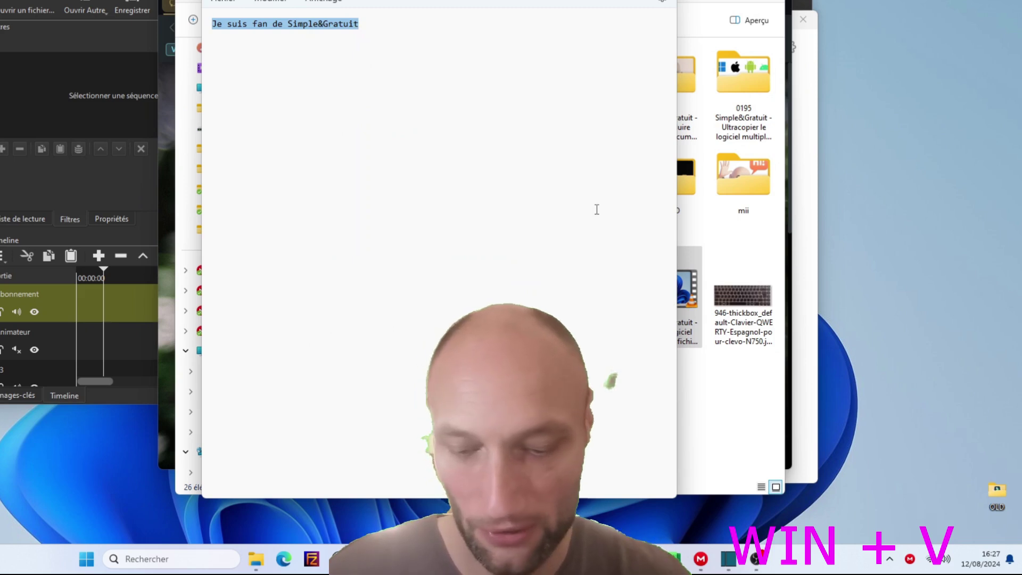
{"action": "key", "text": "super+v"}
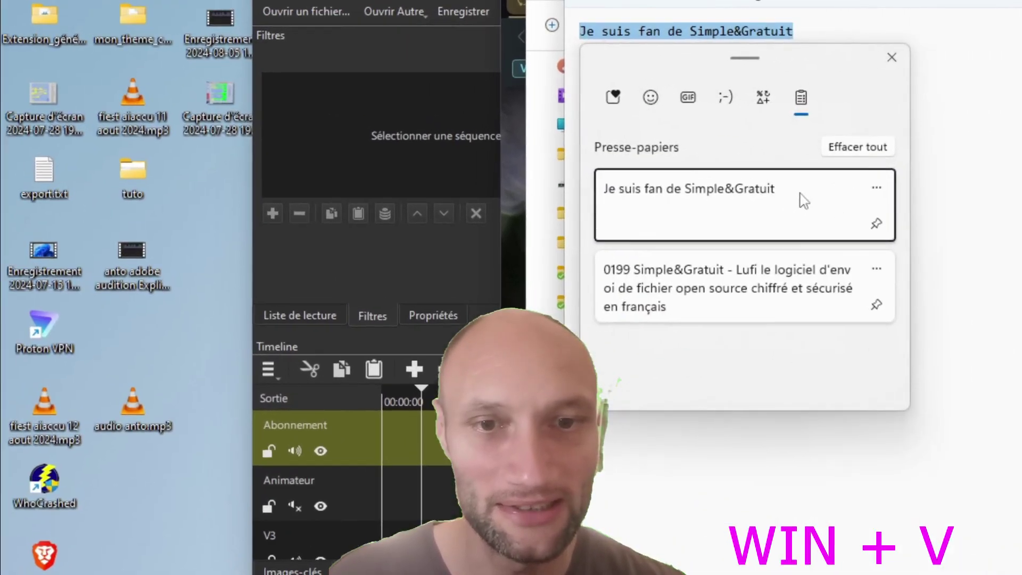
{"action": "left_click", "coordinate": [713, 205]}
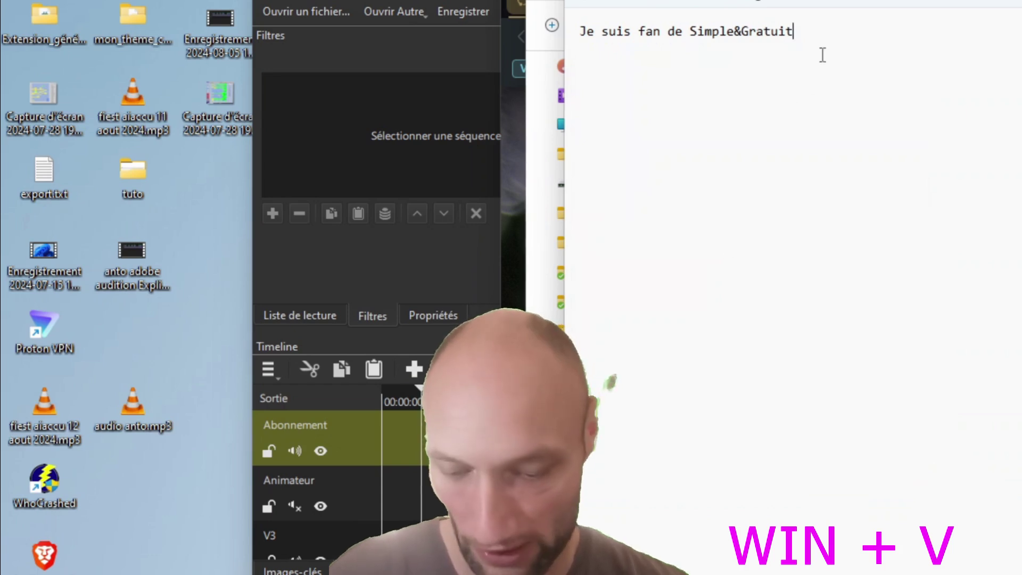
Insert the "0199 Simple&Gratuit - Lufi" entry from the clipboard history and place it on its own line below the first sentence.
{"action": "key", "text": "super+v"}
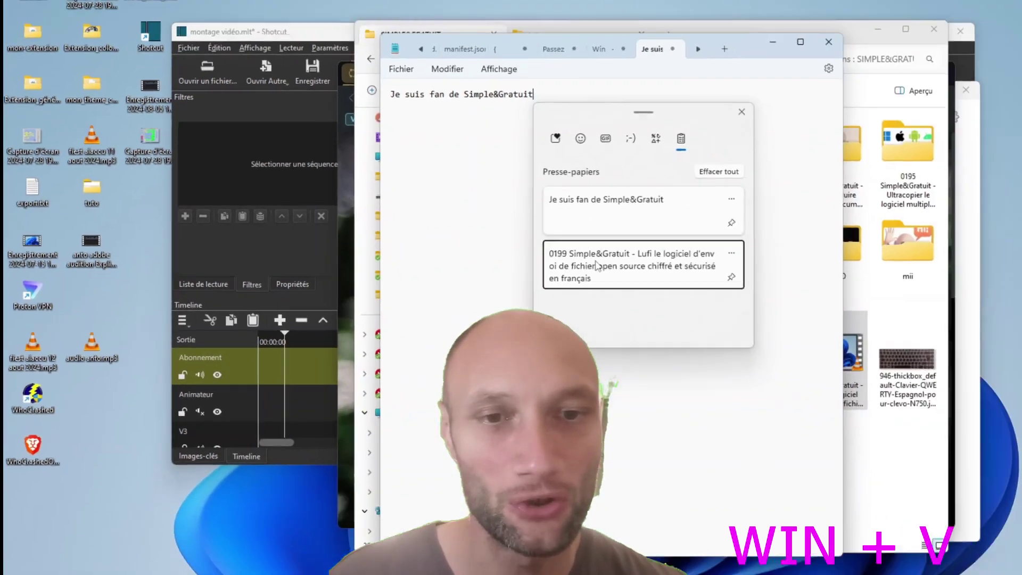
{"action": "left_click", "coordinate": [888, 287]}
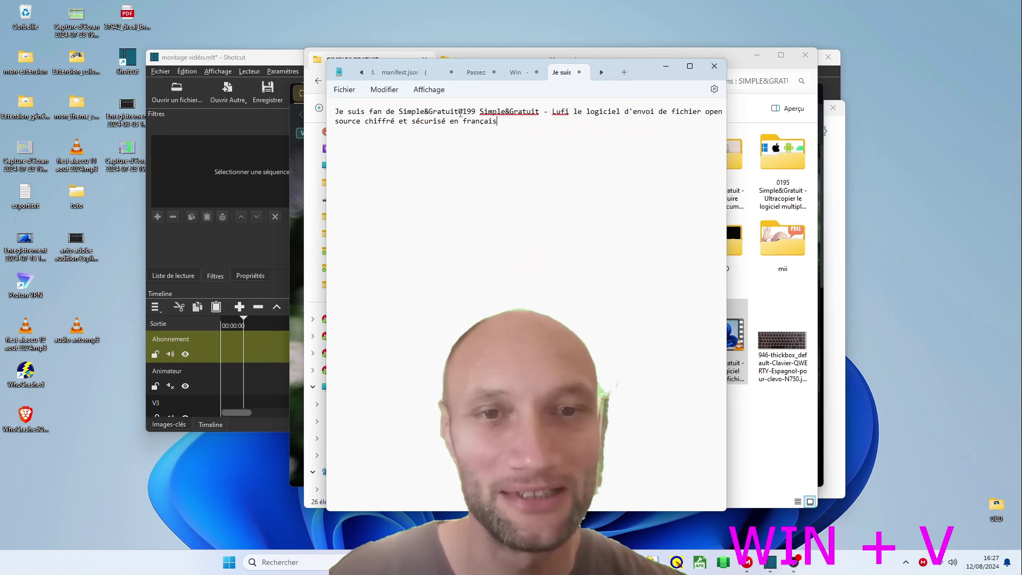
{"action": "key", "text": "Return"}
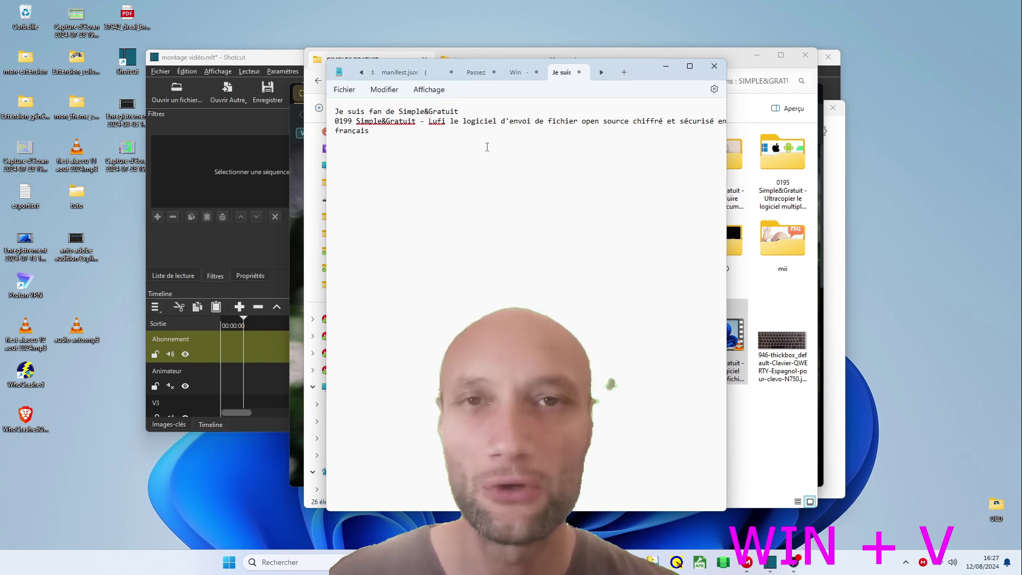
Clear all entries from the clipboard history, close it and minimize the text editor.
{"action": "key", "text": "super+v"}
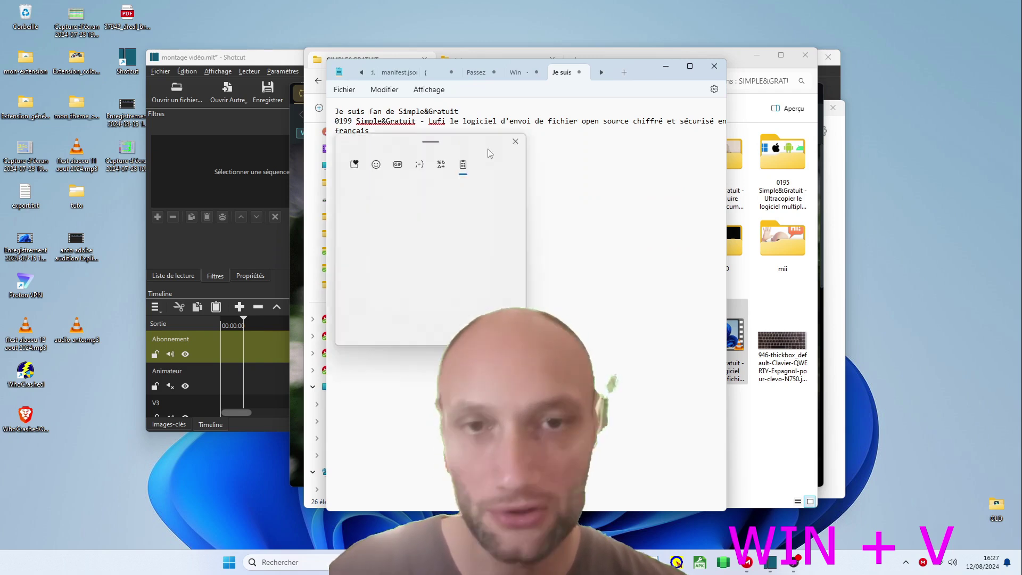
{"action": "left_click", "coordinate": [500, 186]}
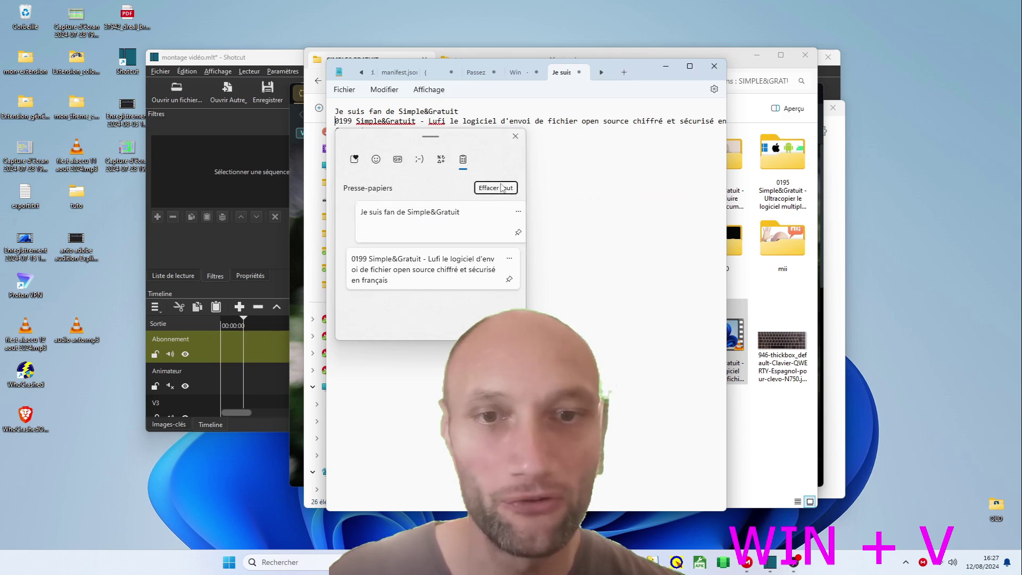
{"action": "left_click", "coordinate": [516, 137]}
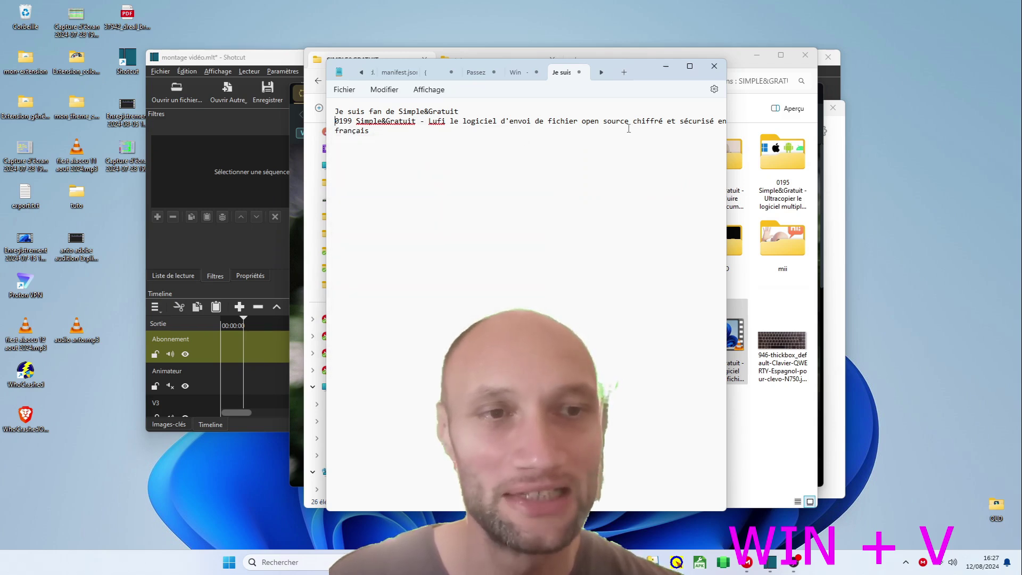
{"action": "left_click", "coordinate": [665, 70]}
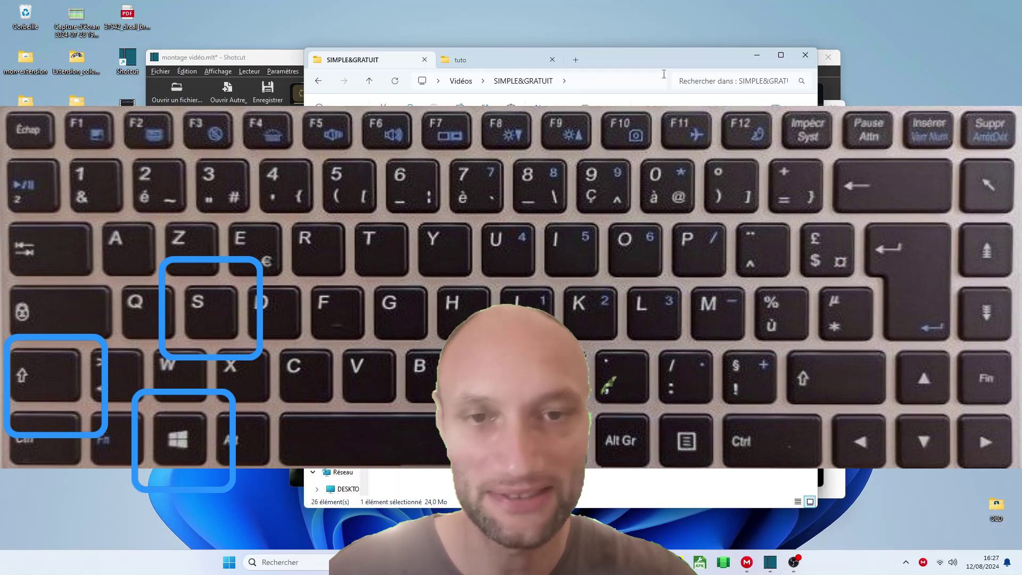
Capture a rectangular screenshot of the SIMPLE&GRATUIT folder window, view it in Outil Capture d'écran and close it.
{"action": "key", "text": "super+shift+s"}
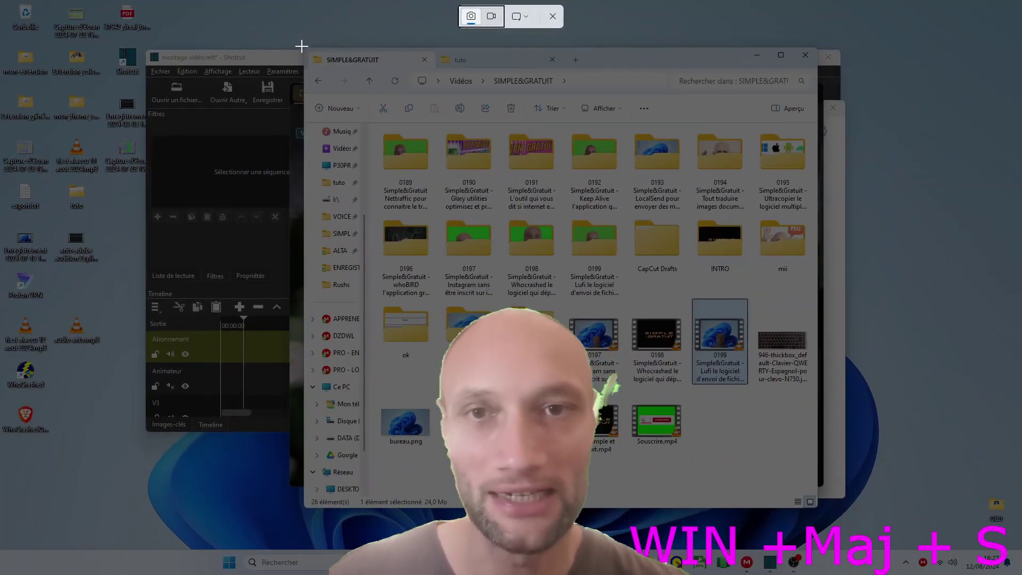
{"action": "left_click_drag", "start_coordinate": [302, 47], "coordinate": [818, 510]}
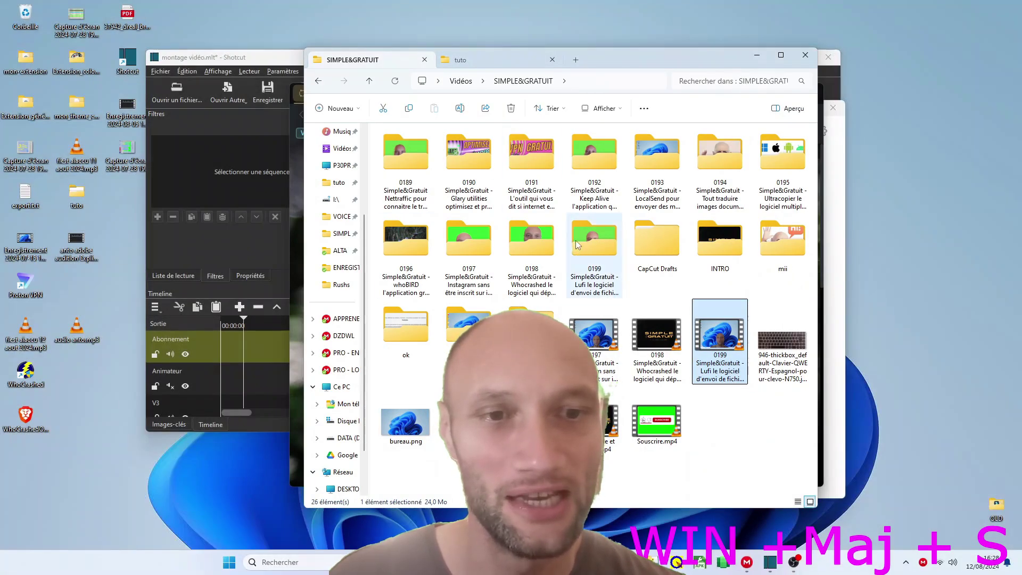
{"action": "left_click", "coordinate": [914, 467]}
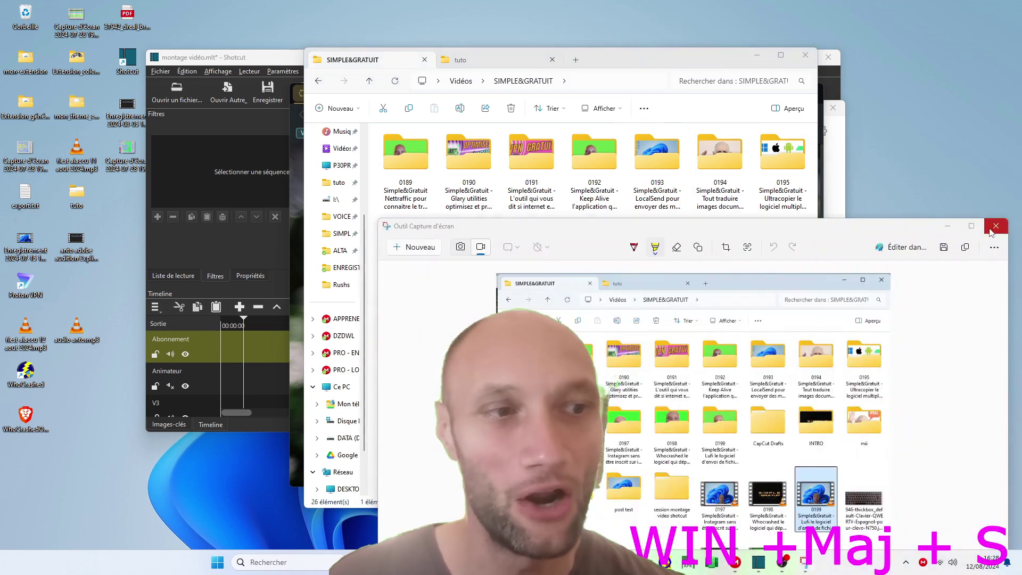
{"action": "left_click", "coordinate": [995, 226]}
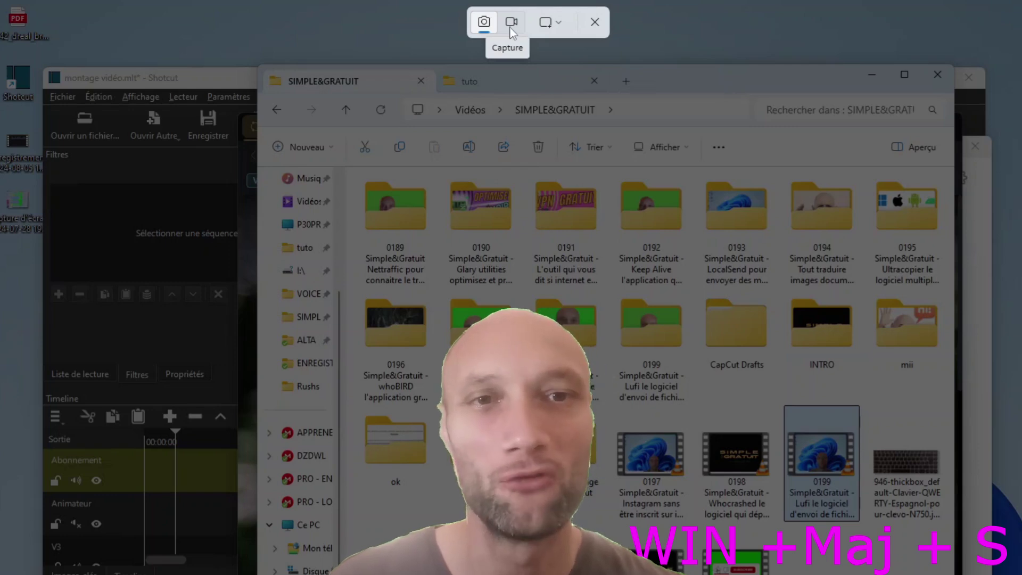
Record a short screen video of the area covering the SIMPLE&GRATUIT folder window and stop the recording.
{"action": "left_click", "coordinate": [511, 24]}
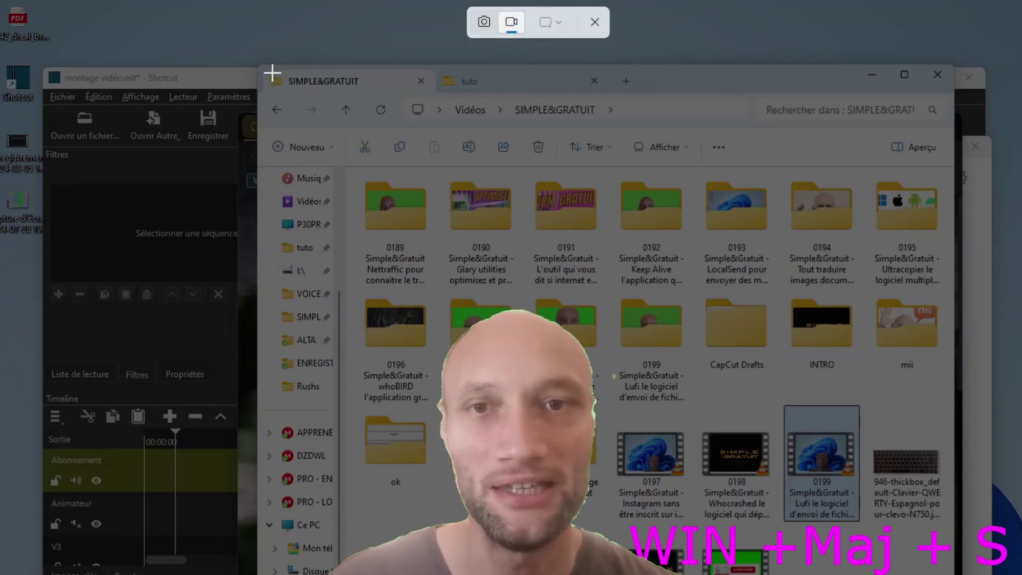
{"action": "left_click_drag", "start_coordinate": [257, 69], "coordinate": [953, 572]}
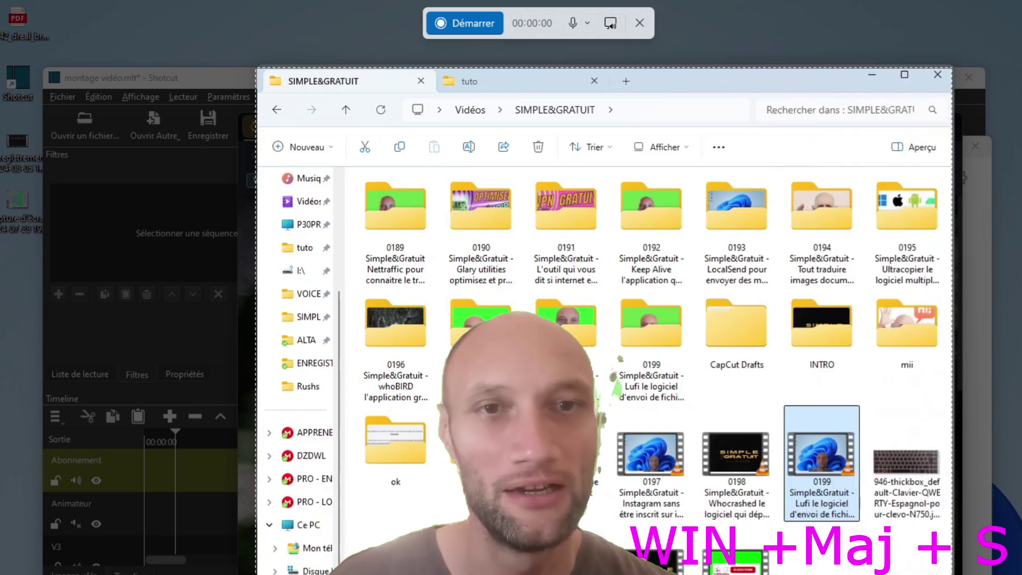
{"action": "left_click", "coordinate": [486, 24]}
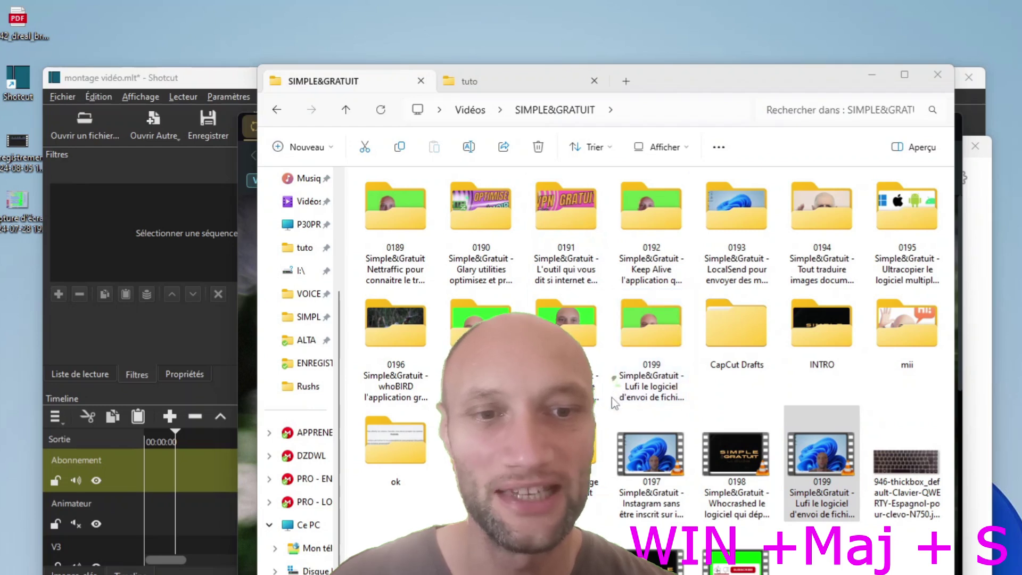
{"action": "left_click", "coordinate": [491, 28]}
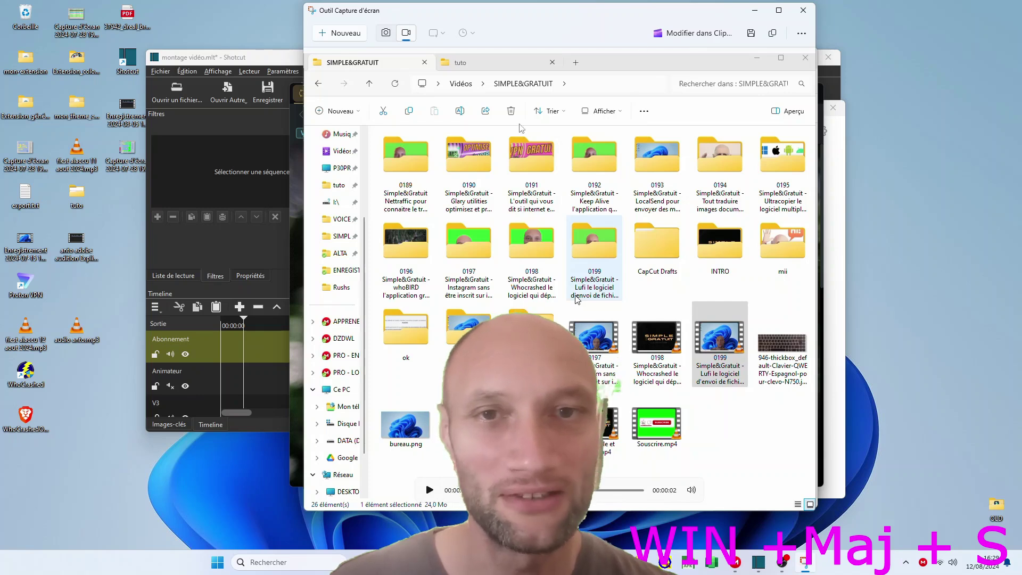
Move the Outil Capture d'écran window aside, play back the recorded video and close the tool.
{"action": "left_click_drag", "start_coordinate": [623, 25], "coordinate": [704, 35]}
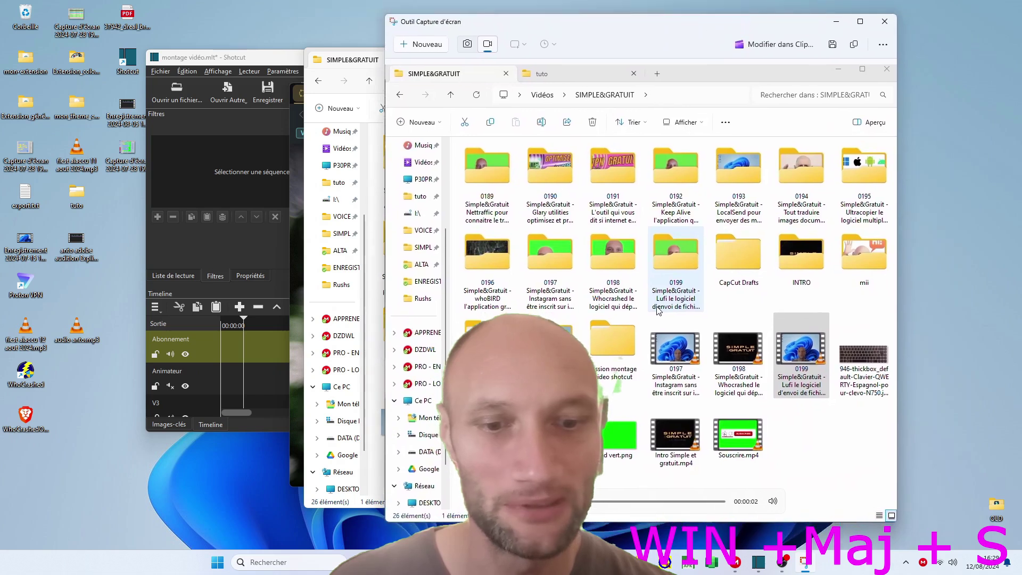
{"action": "key", "text": "ctrl"}
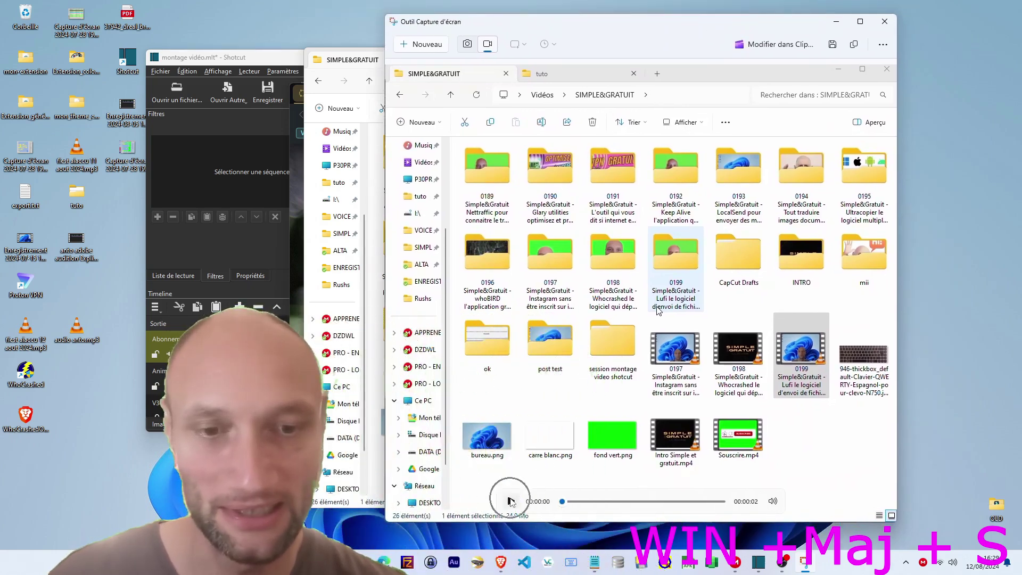
{"action": "left_click", "coordinate": [510, 501]}
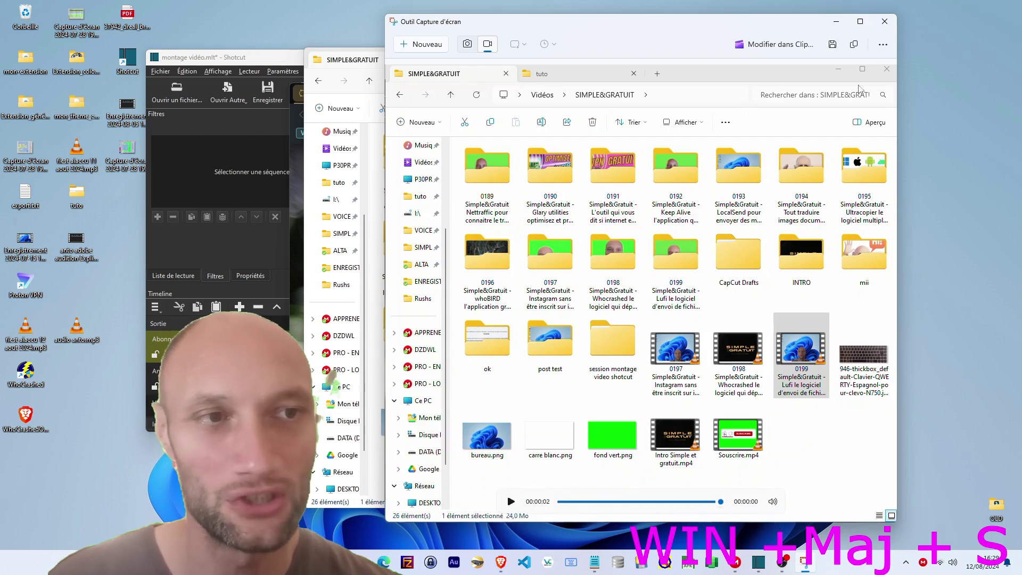
{"action": "left_click", "coordinate": [883, 21]}
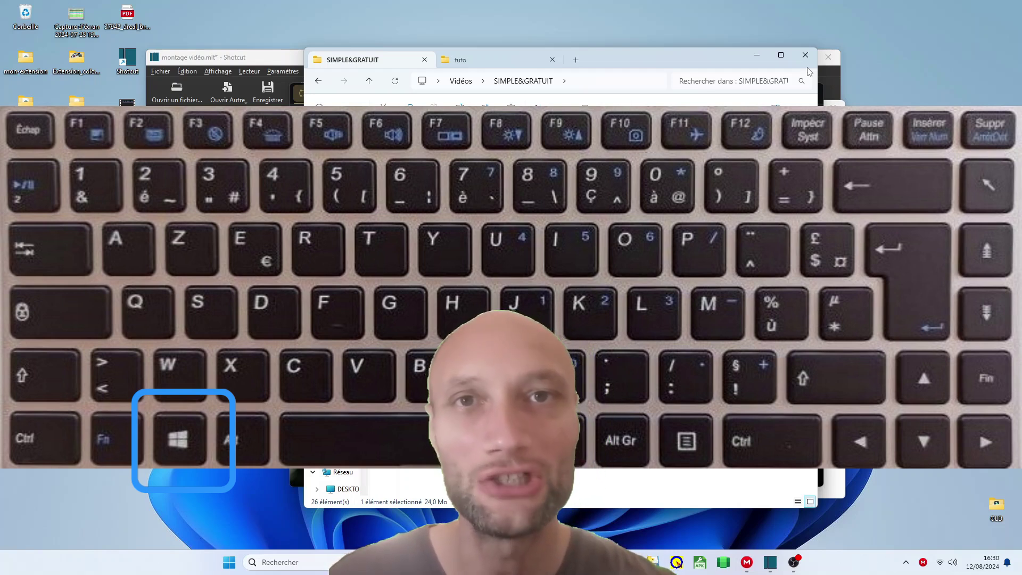
Snap the SIMPLE&GRATUIT folder window alternately to the right and left halves of the screen, ending on the left half.
{"action": "key", "text": "super+Right"}
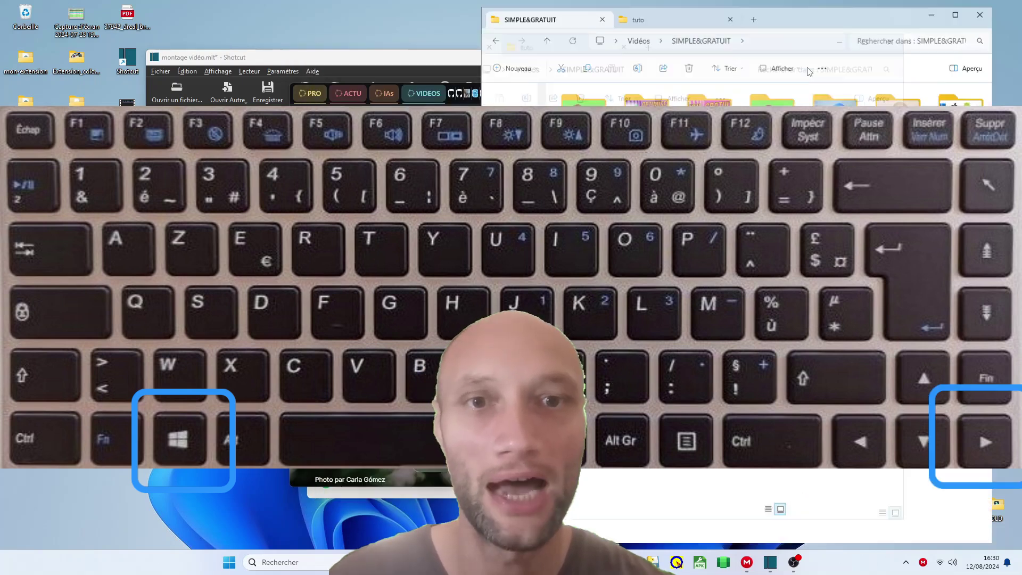
{"action": "key", "text": "super+Left"}
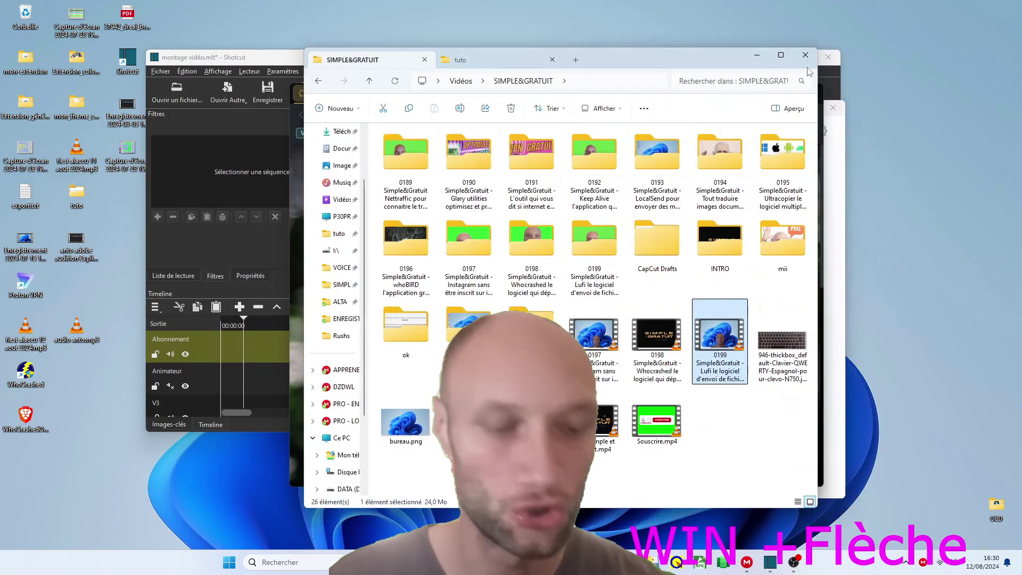
{"action": "key", "text": "super+Left"}
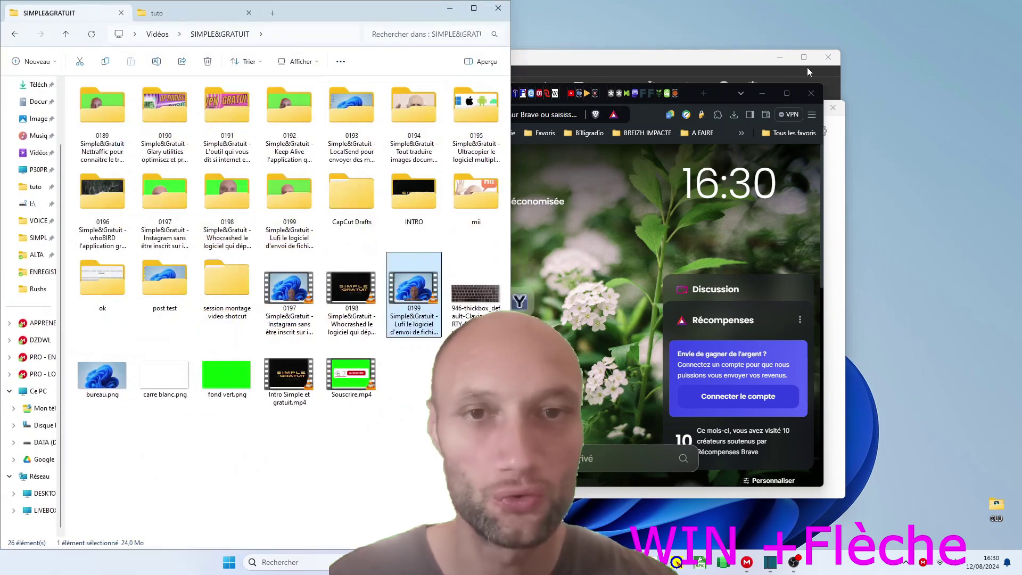
{"action": "key", "text": "super+Right"}
{"action": "key", "text": "super+Left"}
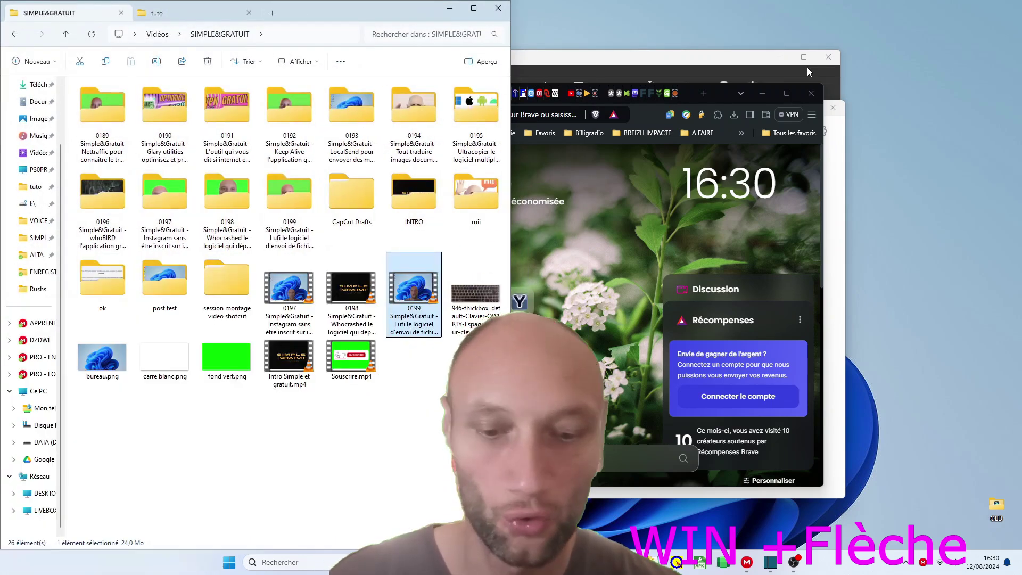
Snap the SIMPLE&GRATUIT folder window to the right half, then the bottom-right quarter, ending in the top-left quarter of the desktop.
{"action": "key", "text": "super+Right"}
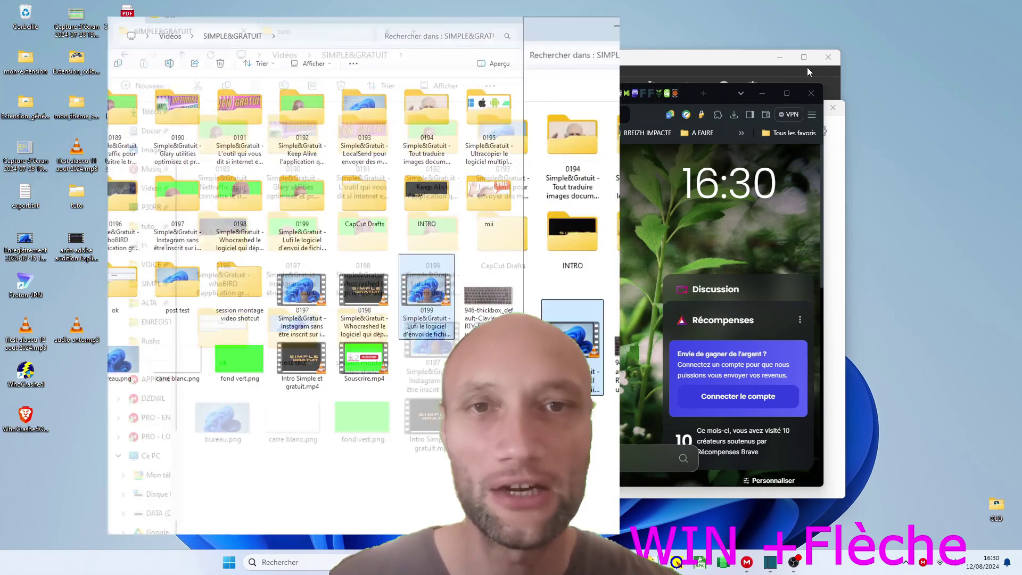
{"action": "key", "text": "super+Right"}
{"action": "key", "text": "super+Down"}
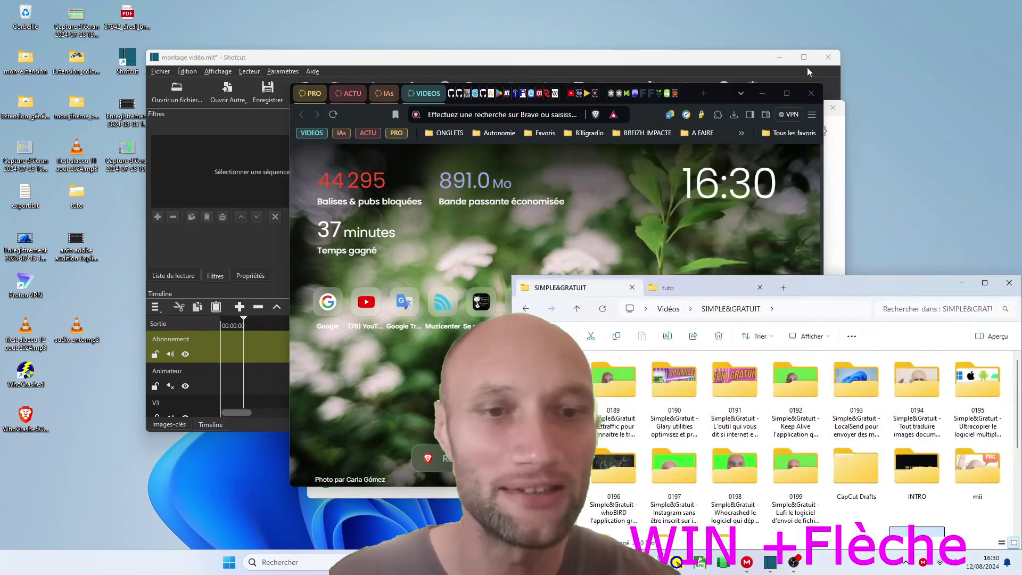
{"action": "key", "text": "super+Up"}
{"action": "key", "text": "super+Up"}
{"action": "key", "text": "super+Left"}
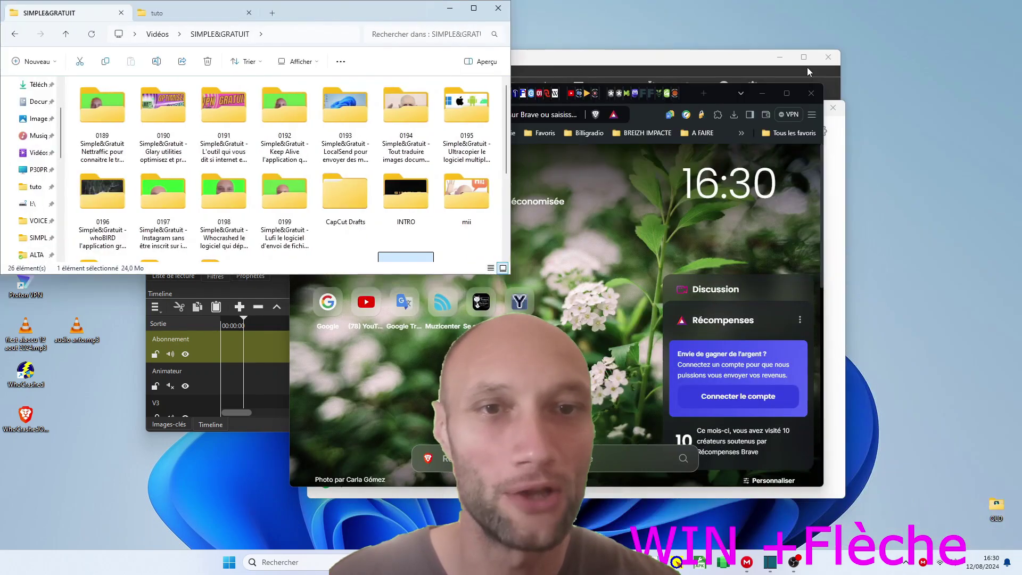
Unsnap the SIMPLE&GRATUIT folder window, then maximize it and restore it to its floating size.
{"action": "key", "text": "super+Down"}
{"action": "key", "text": "super+Right"}
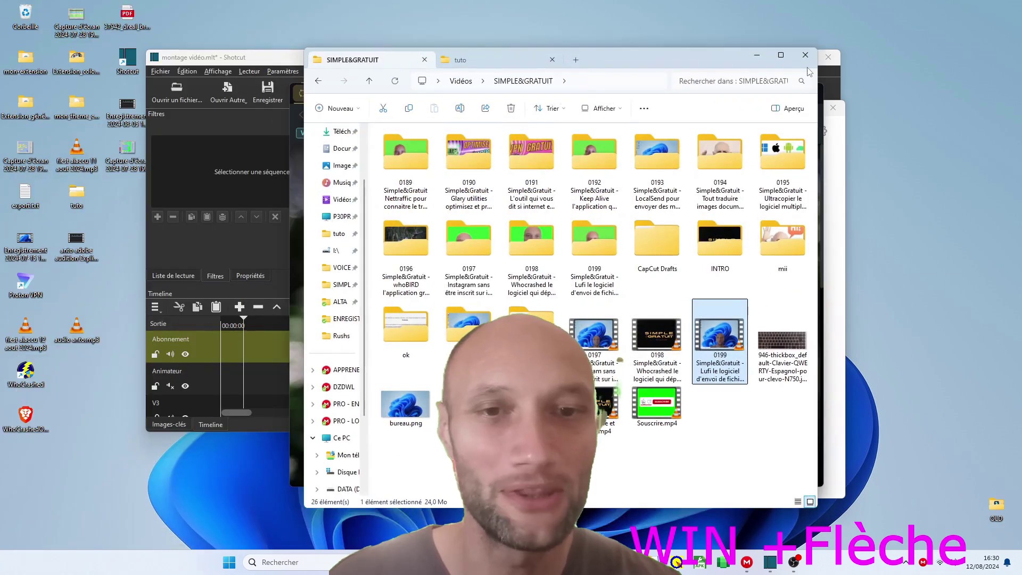
{"action": "key", "text": "super+Down"}
{"action": "key", "text": "super+Up"}
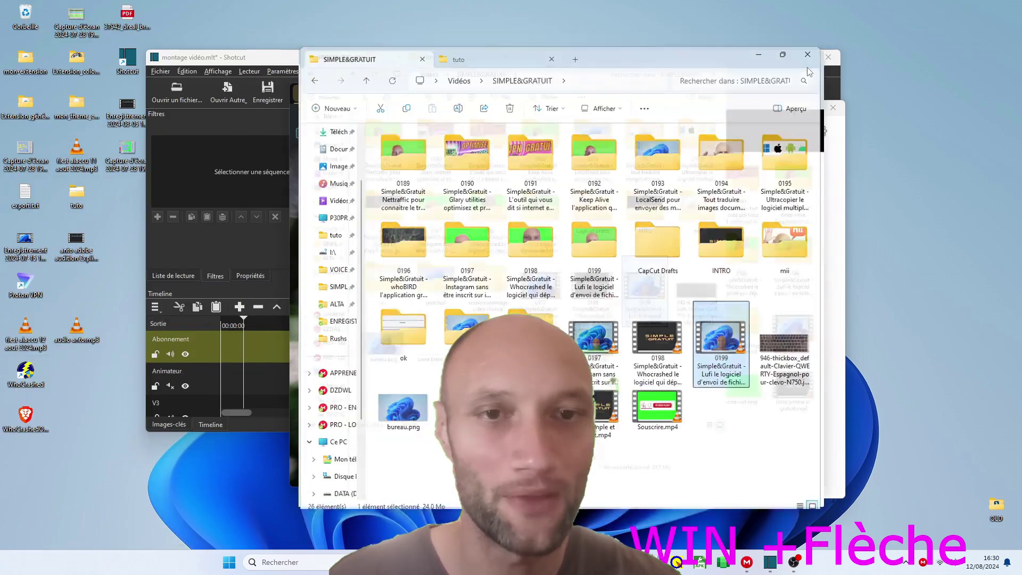
{"action": "key", "text": "super+Up"}
{"action": "key", "text": "super+Down"}
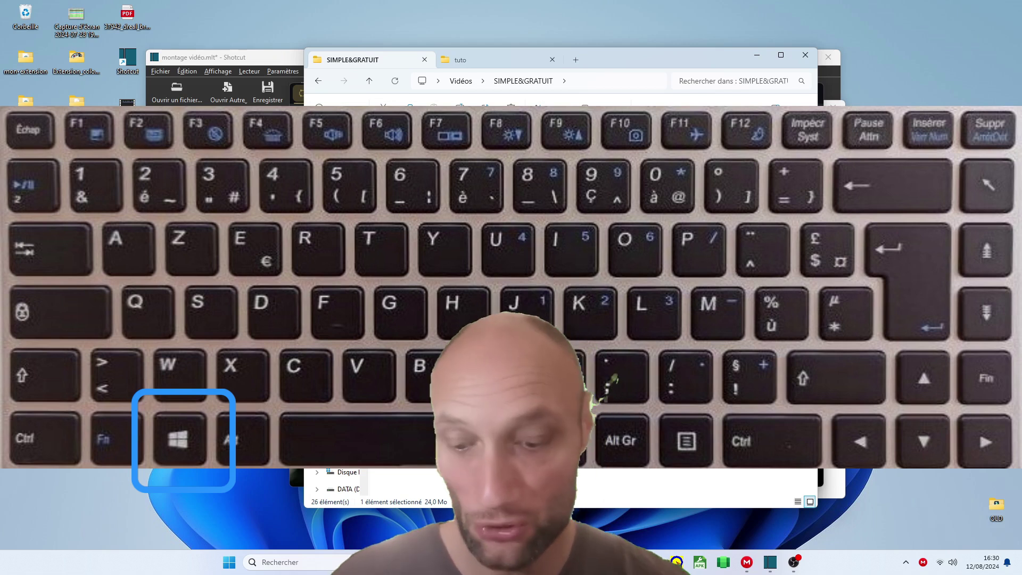
Repeatedly stretch the SIMPLE&GRATUIT folder window to full screen height and restore it, ending at its original height.
{"action": "key", "text": "super+shift+Up"}
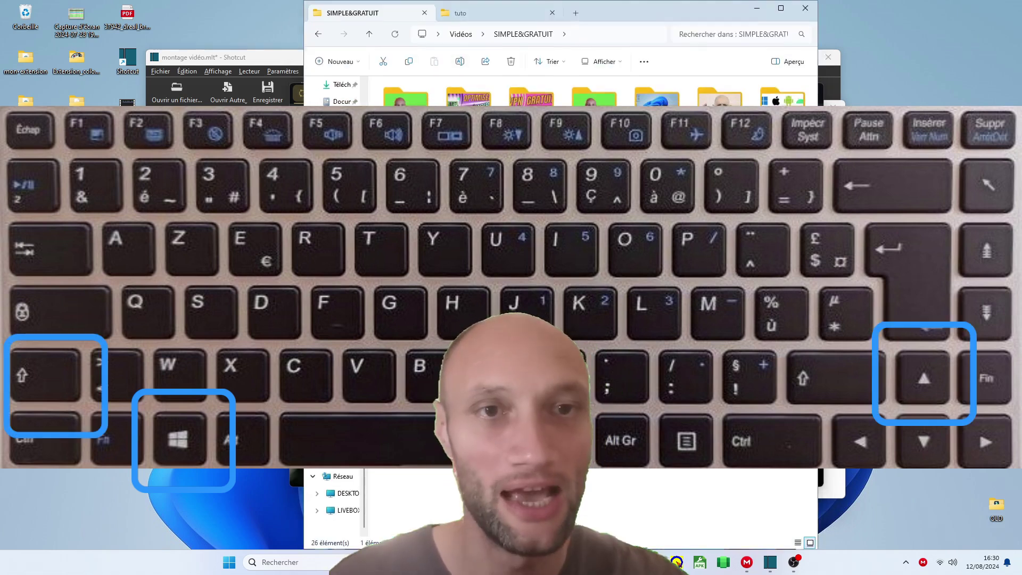
{"action": "key", "text": "super+shift+Down"}
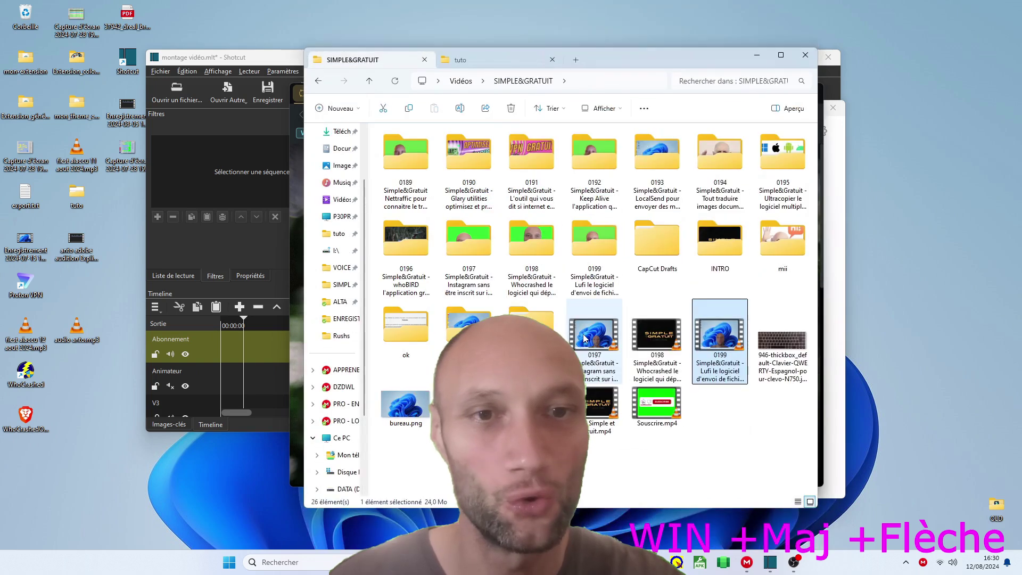
{"action": "key", "text": "super+shift+Up"}
{"action": "key", "text": "super+shift+Down"}
{"action": "key", "text": "super+shift+Up"}
{"action": "key", "text": "super+shift+Down"}
{"action": "key", "text": "super+shift+Up"}
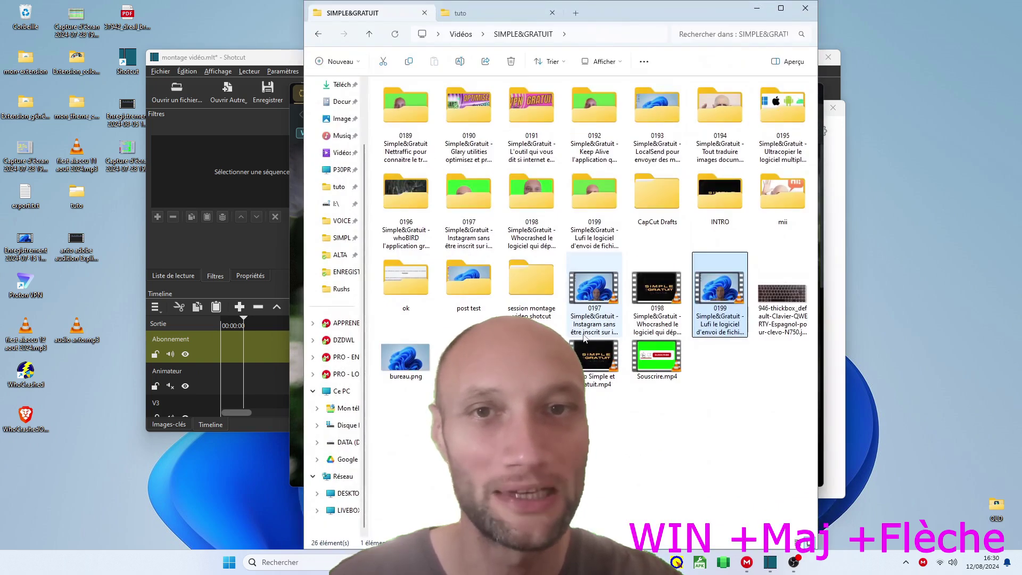
{"action": "key", "text": "super+shift+Down"}
{"action": "key", "text": "super+shift+Up"}
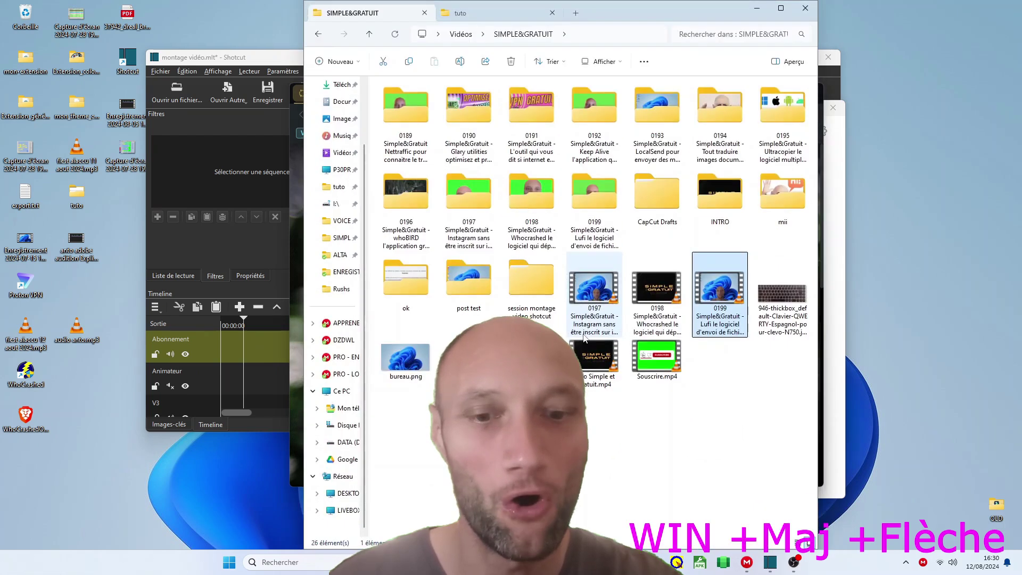
{"action": "key", "text": "super+shift+Down"}
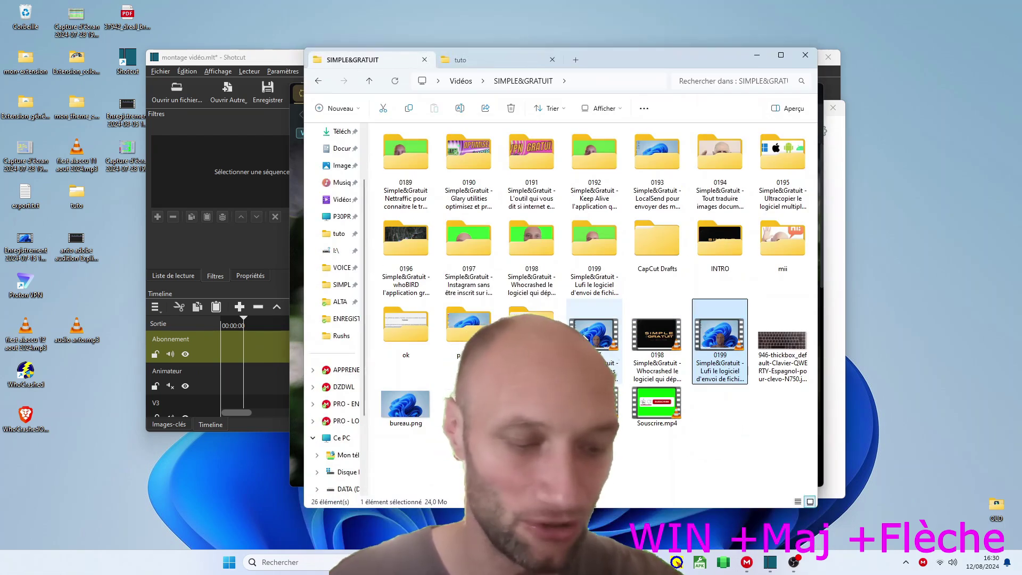
Switch to the Brave window, stretch it to full screen height and restore its original height.
{"action": "key", "text": "alt+Tab"}
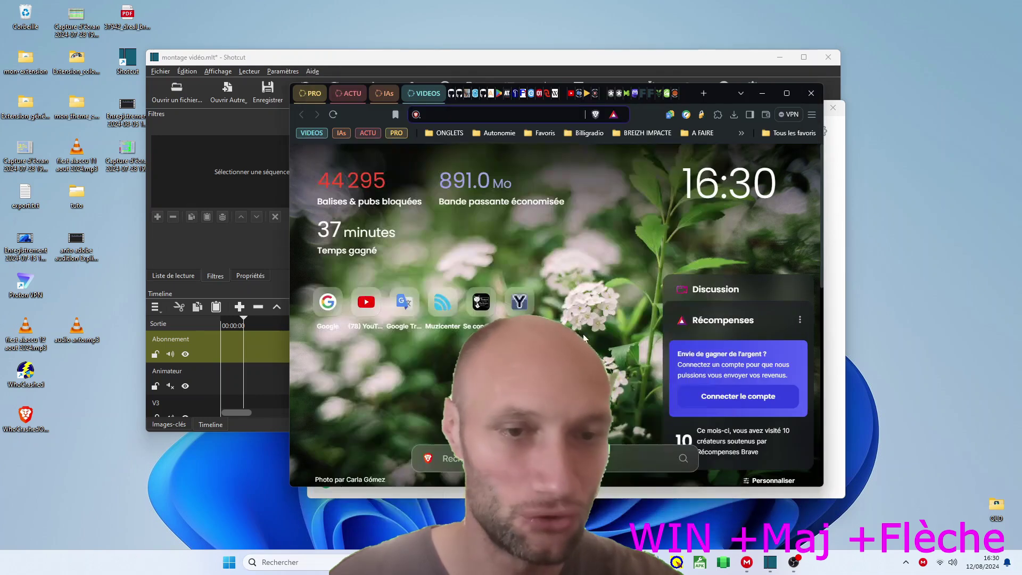
{"action": "key", "text": "super+shift+Up"}
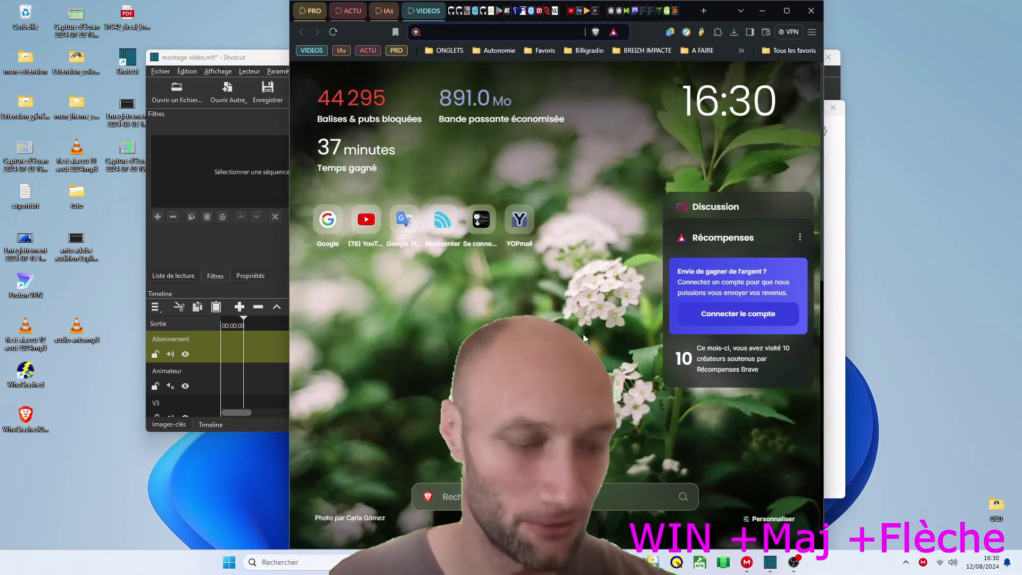
{"action": "key", "text": "super+shift+Down"}
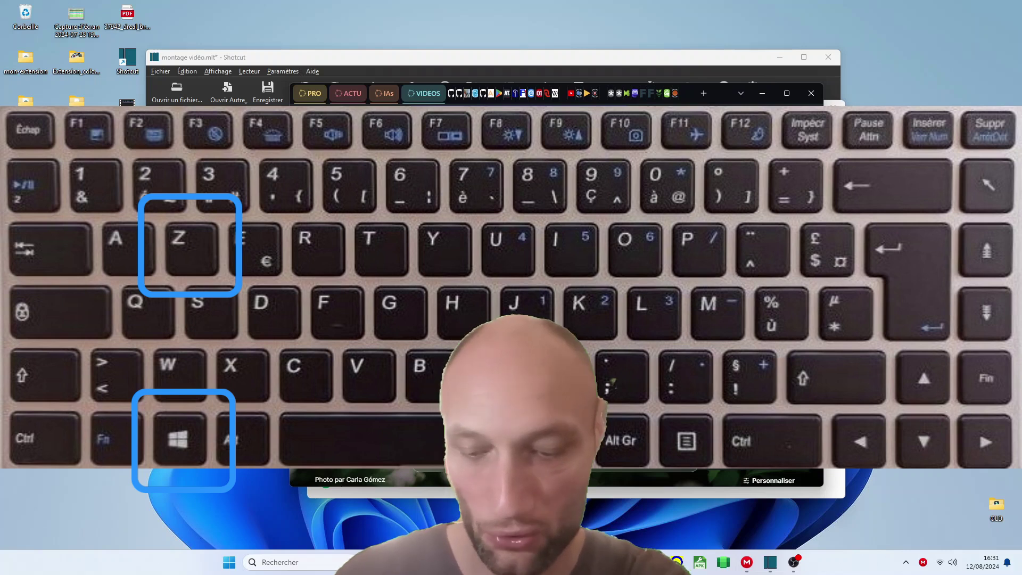
Snap Brave to zone 1 of snap layout 5 and fill the remaining zone with the "Je suis fan de Simple&Gratuit" note window.
{"action": "key", "text": "super+z"}
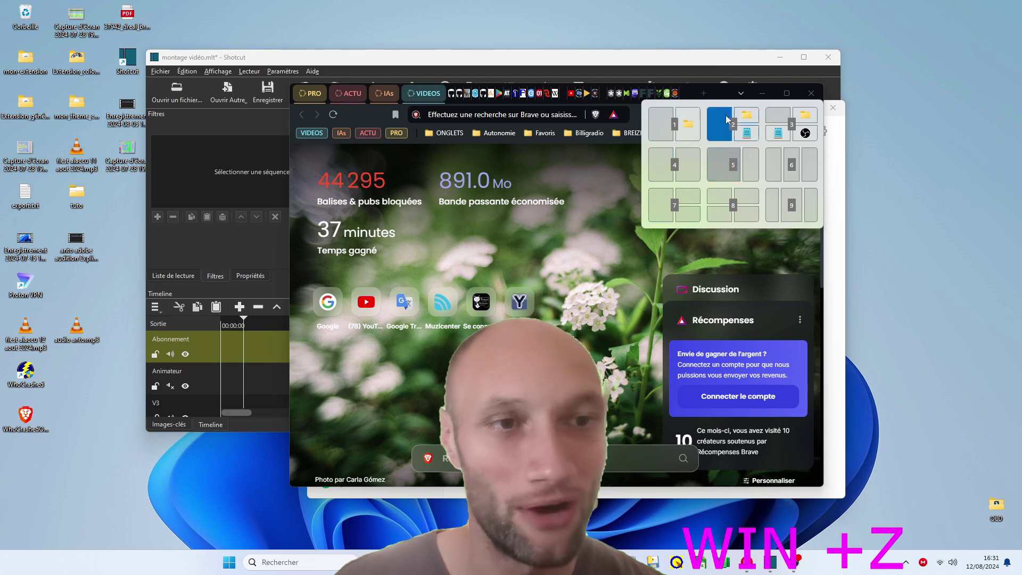
{"action": "key", "text": "5"}
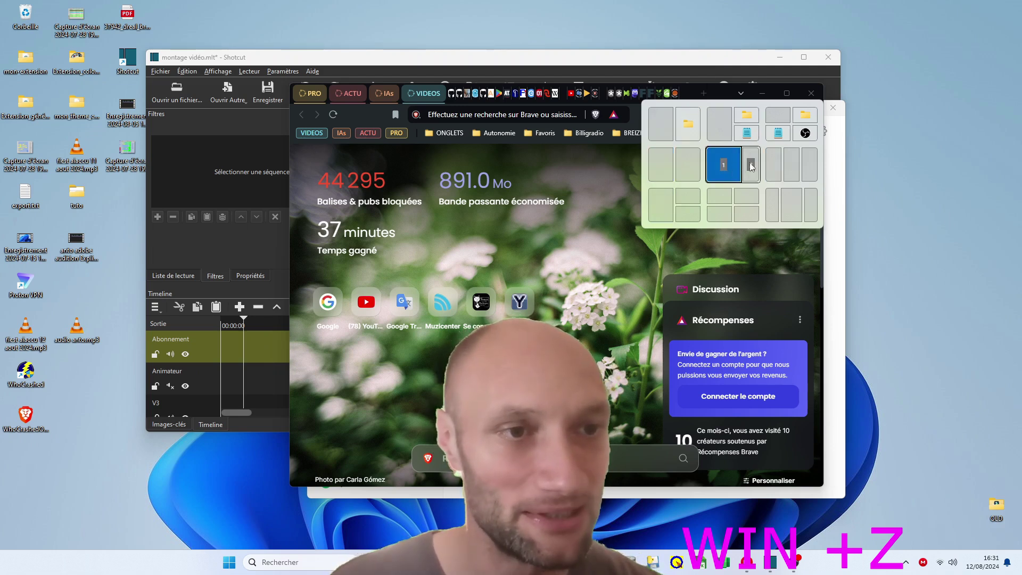
{"action": "key", "text": "1"}
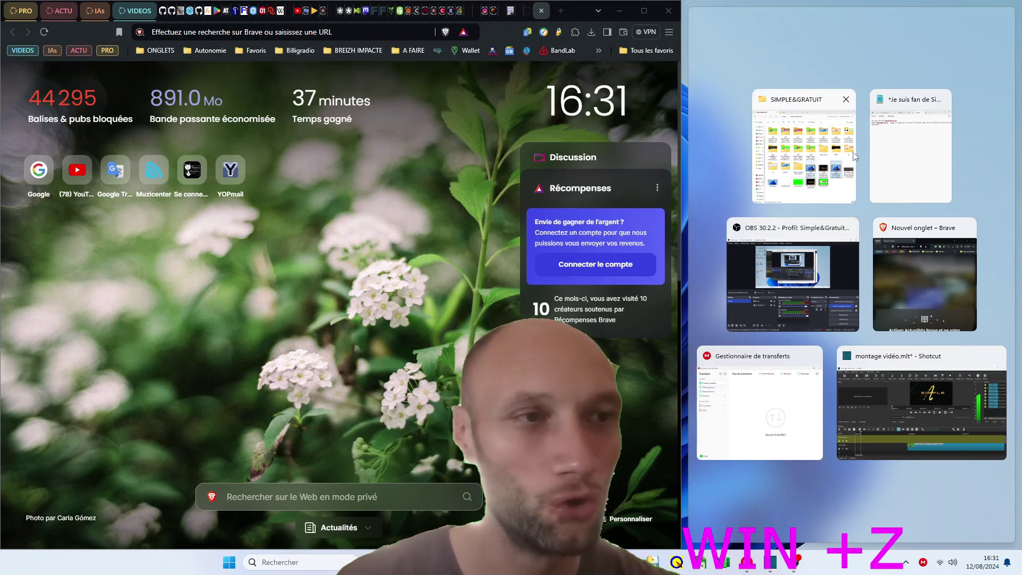
{"action": "left_click", "coordinate": [899, 144]}
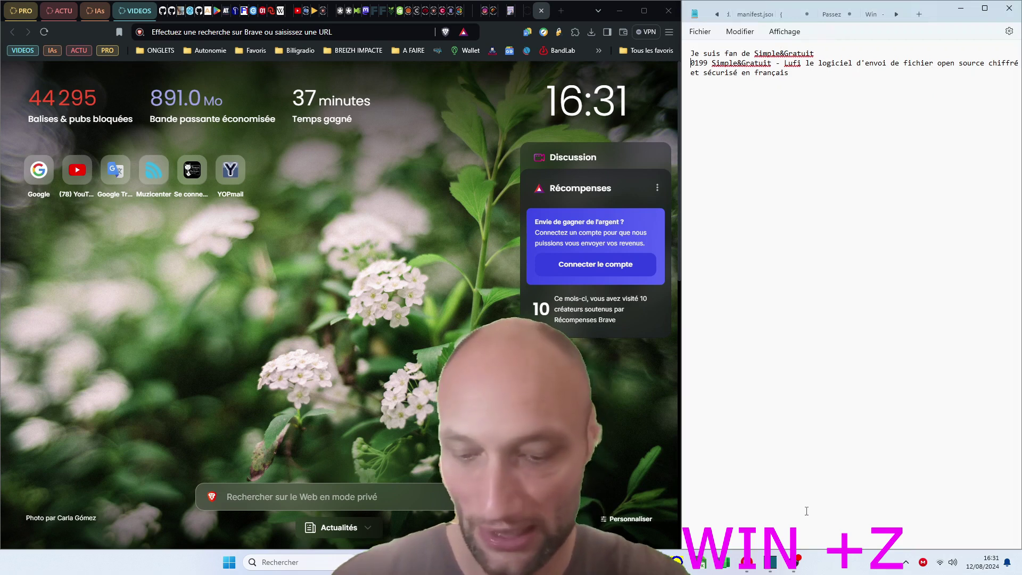
Apply snap layout 2 with the note in the large zone and Brave above the SIMPLE&GRATUIT folder in the smaller zones.
{"action": "key", "text": "super+z"}
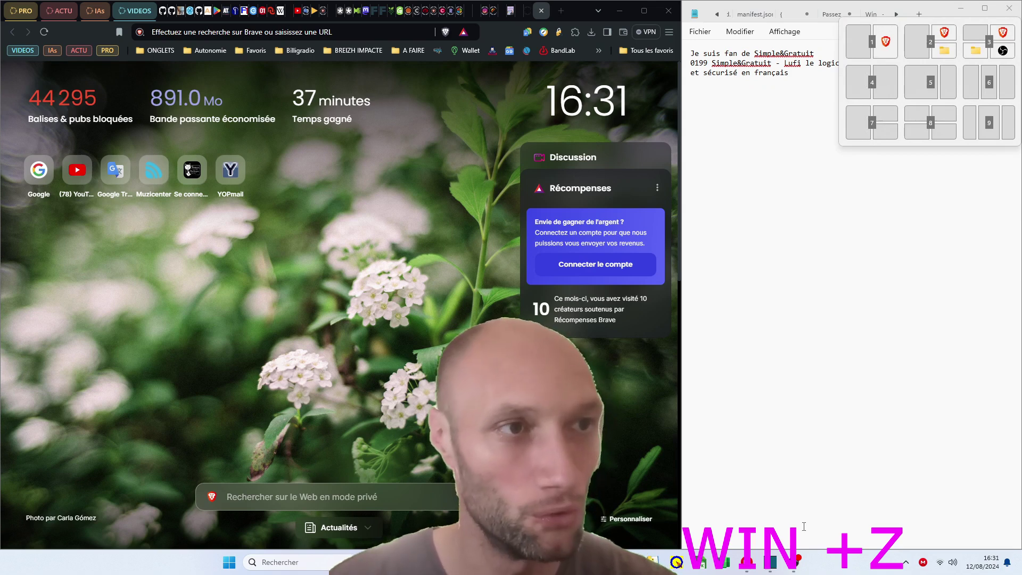
{"action": "key", "text": "2"}
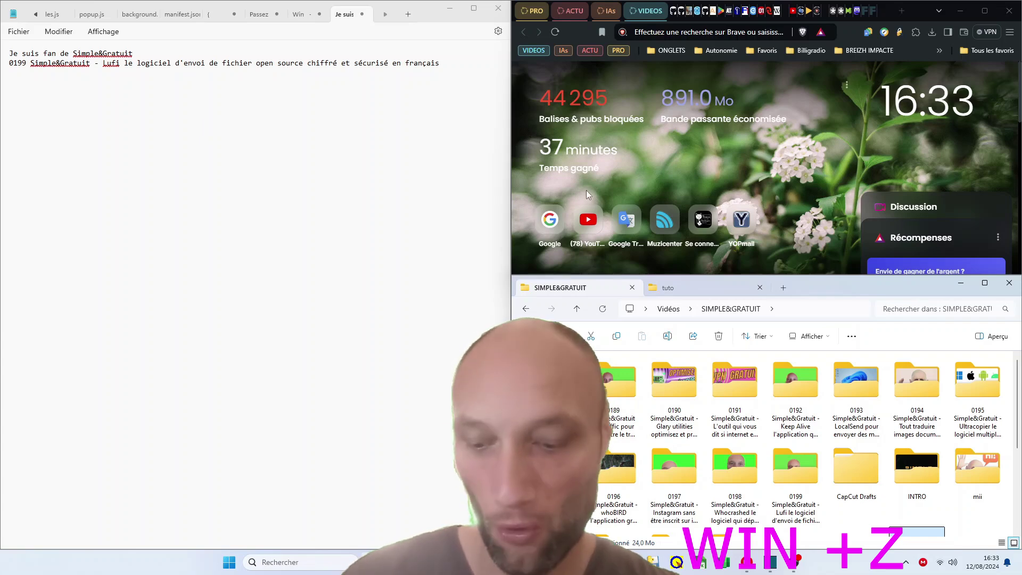
Switch to the empty second virtual desktop, create an additional virtual desktop and dismiss the Start menu.
{"action": "key", "text": "ctrl+super+Right"}
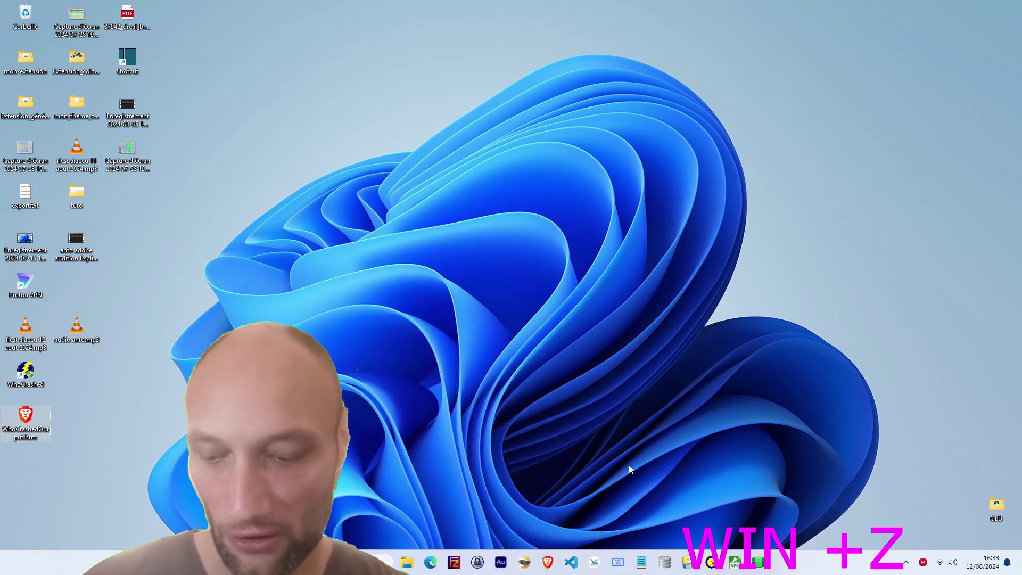
{"action": "key", "text": "ctrl+super+Left"}
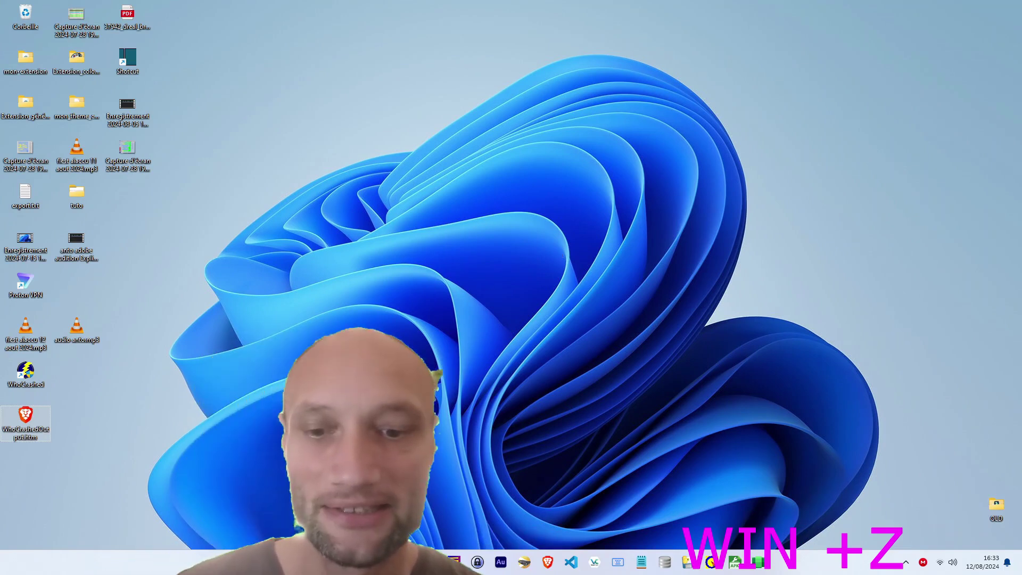
{"action": "key", "text": "super"}
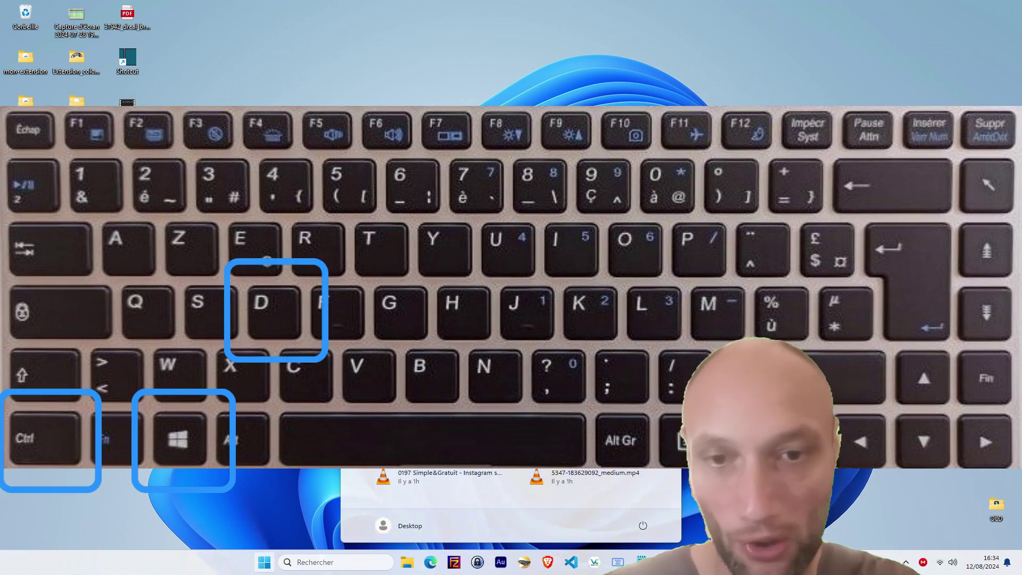
{"action": "key", "text": "ctrl+super+d"}
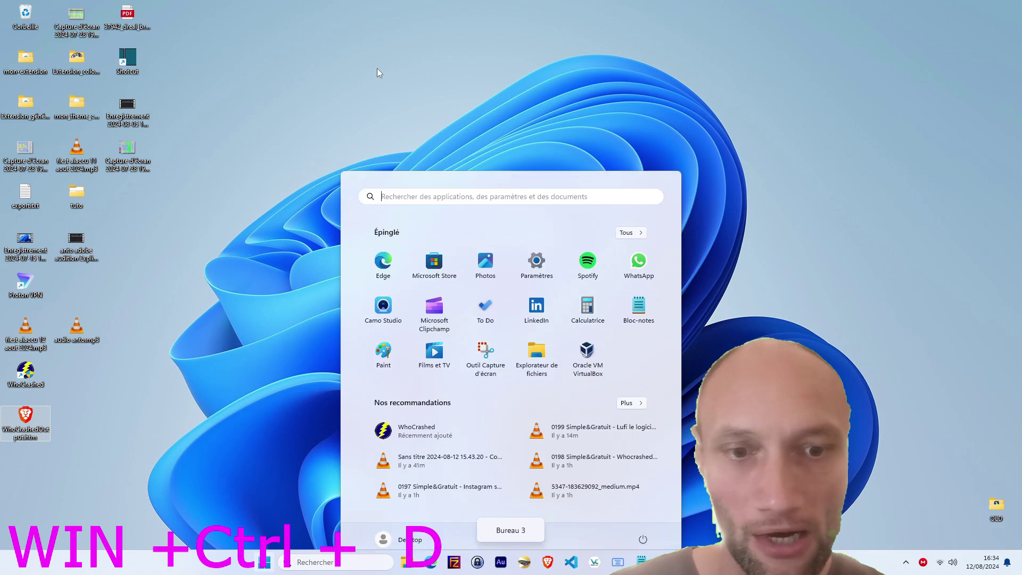
{"action": "left_click", "coordinate": [377, 70]}
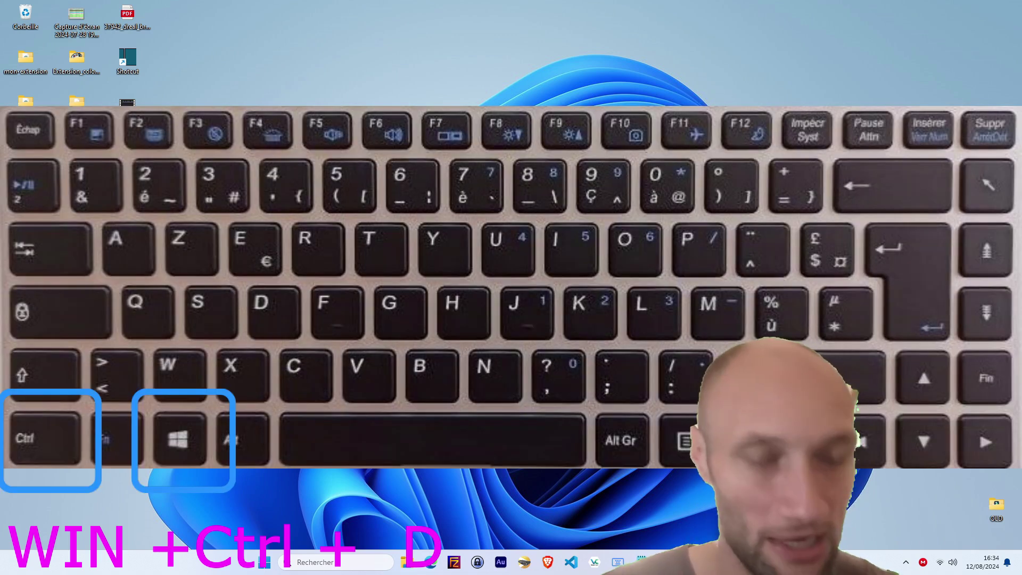
Move back and forth between the three virtual desktops, ending on the first one with the snapped windows.
{"action": "key", "text": "super+ctrl+Left"}
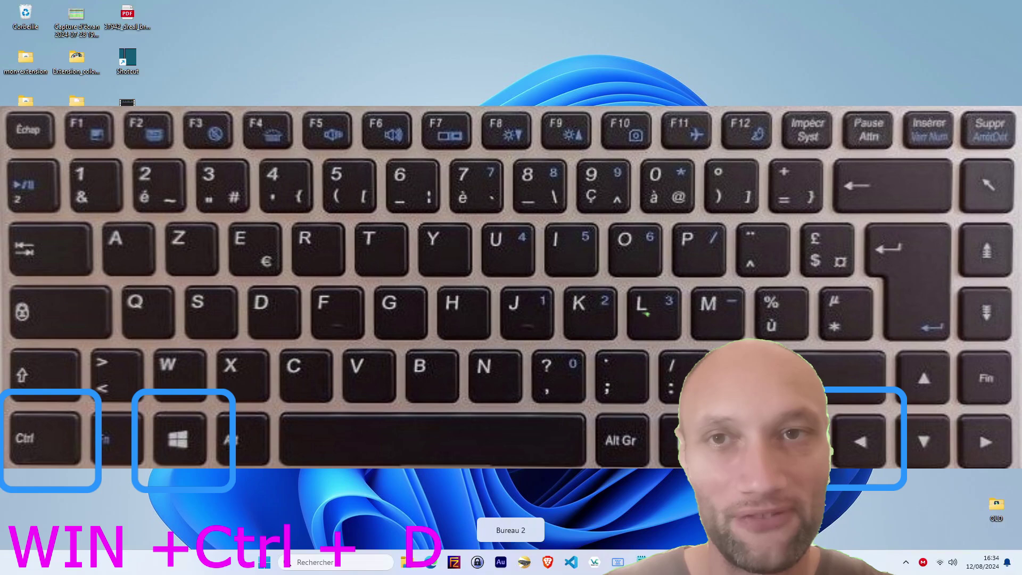
{"action": "key", "text": "super+ctrl+Left"}
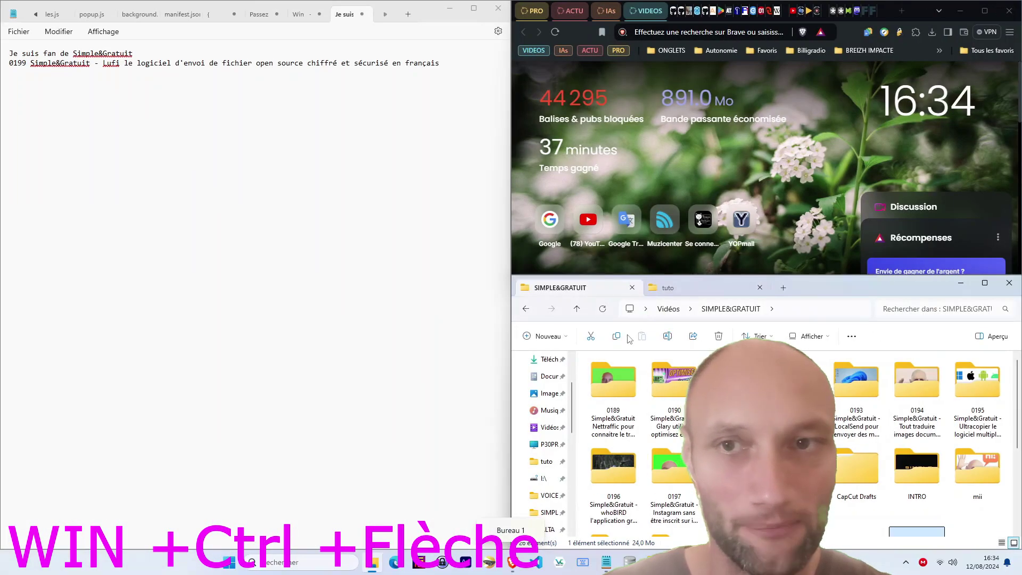
{"action": "key", "text": "super+ctrl+Right"}
{"action": "key", "text": "super+ctrl+Right"}
{"action": "key", "text": "super+ctrl+Left"}
{"action": "key", "text": "super+ctrl+Left"}
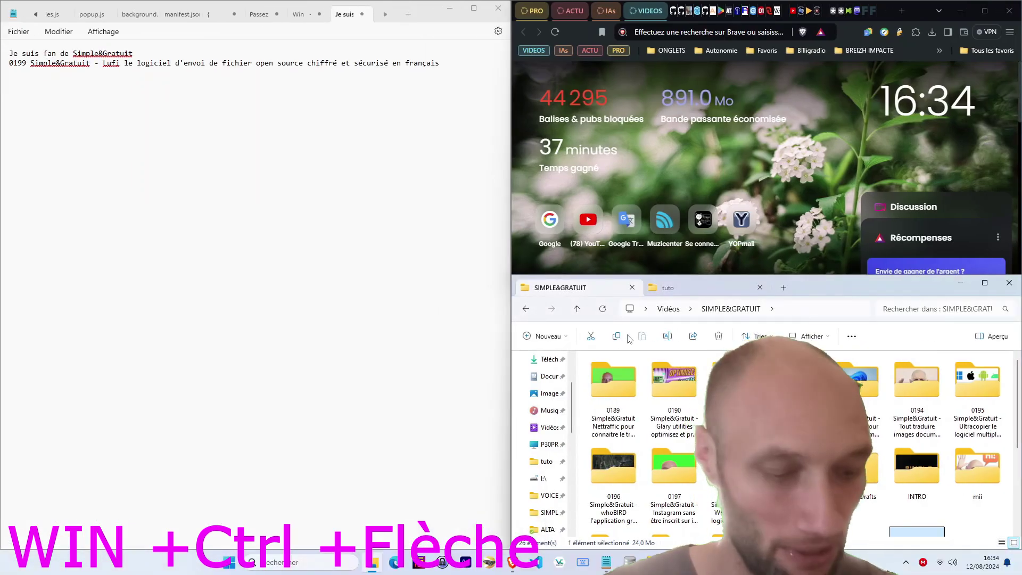
Close the two extra virtual desktops and end on the first one.
{"action": "key", "text": "super+ctrl+Right"}
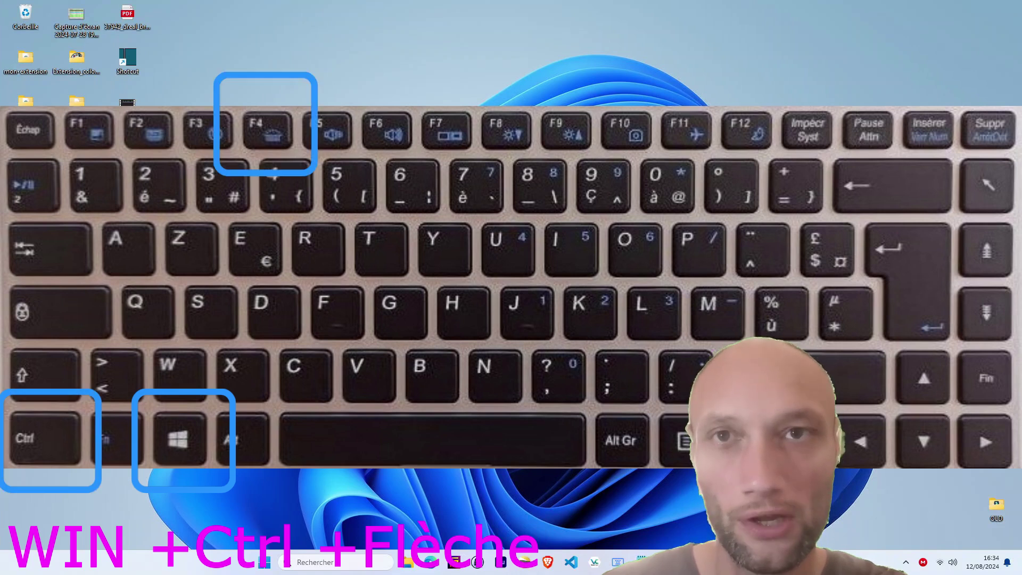
{"action": "key", "text": "super+ctrl+Left"}
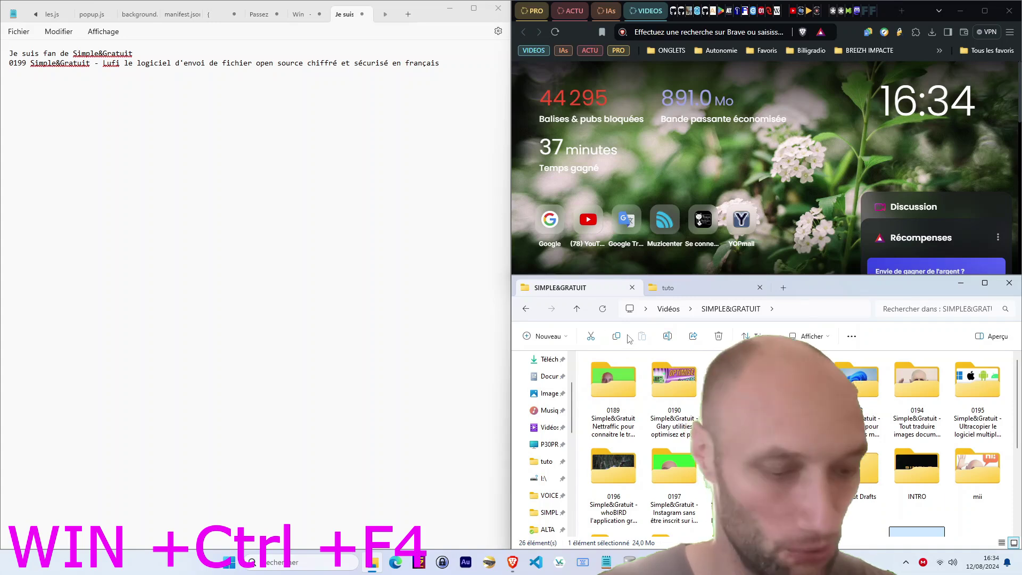
{"action": "key", "text": "super+ctrl+F4"}
{"action": "key", "text": "super+ctrl+F4"}
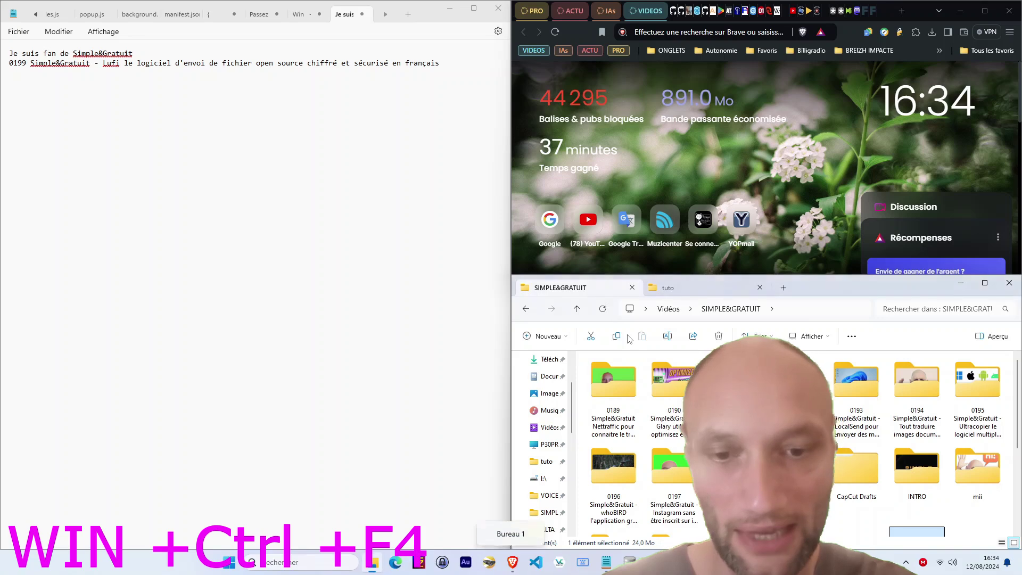